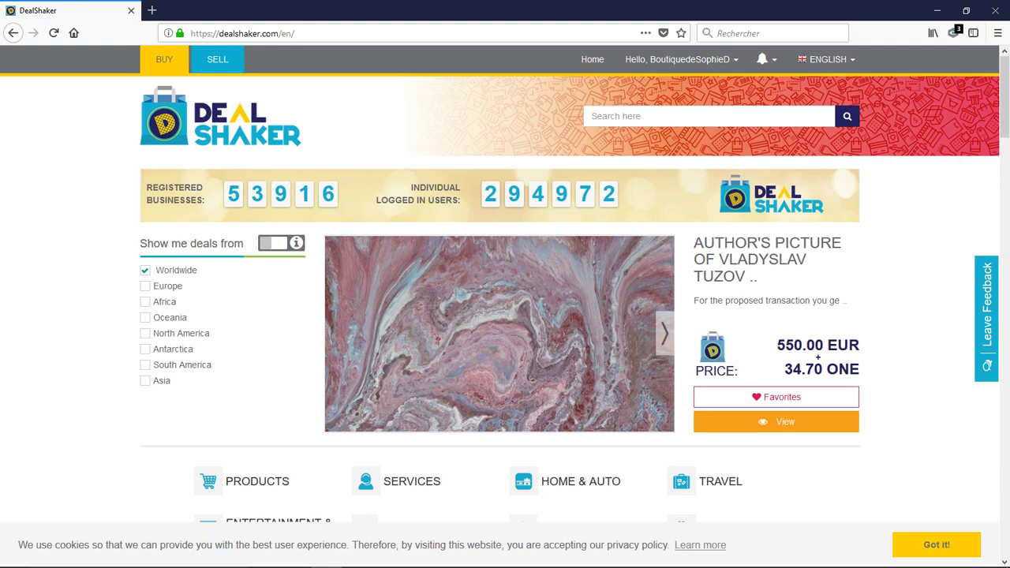
- Go to the merchant account and start creating a new deal
{"action": "left_click", "coordinate": [679, 59]}
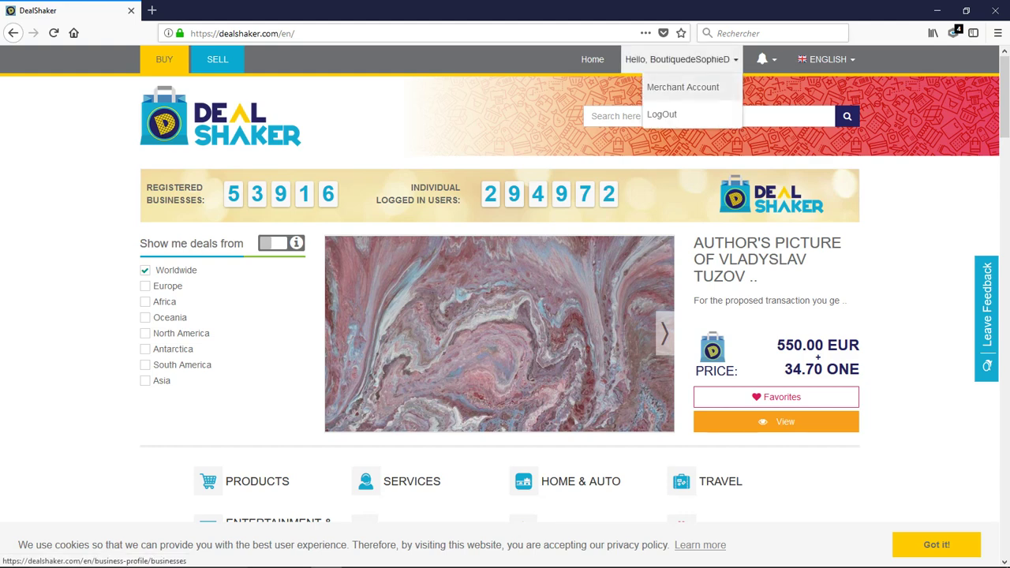
{"action": "left_click", "coordinate": [683, 86]}
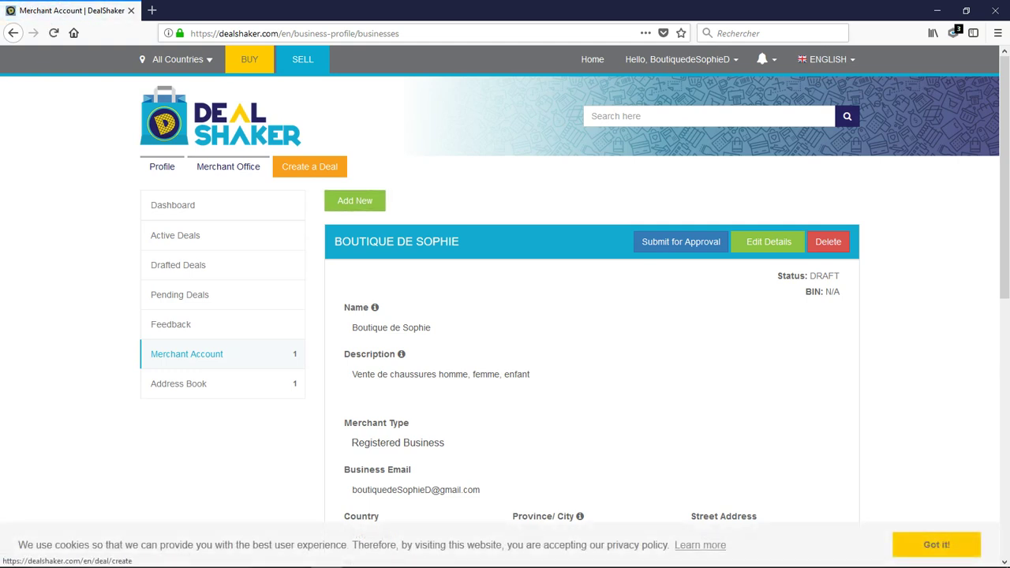
{"action": "left_click", "coordinate": [310, 167]}
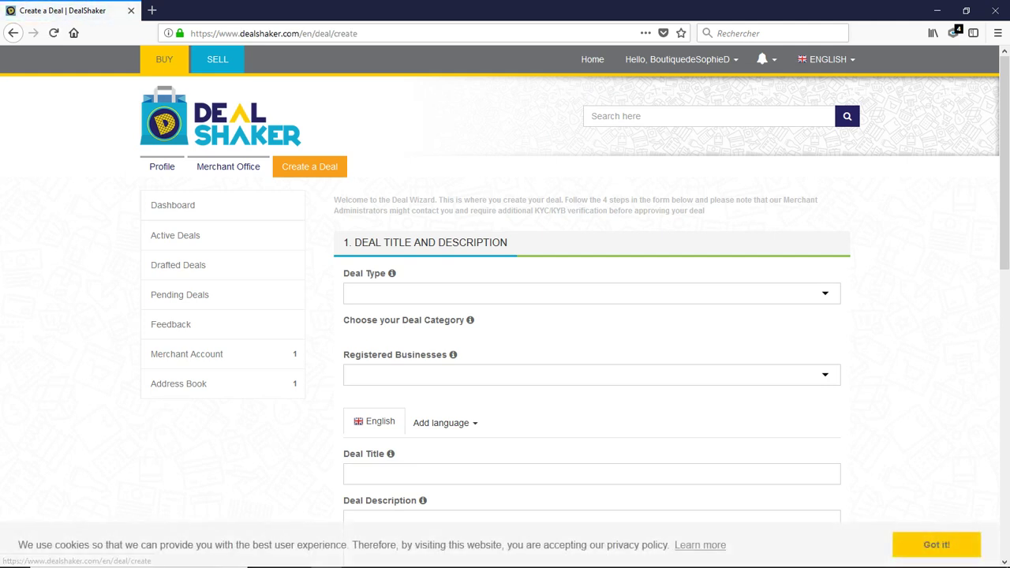
{"action": "scroll", "coordinate": [505, 300], "scroll_direction": "down", "scroll_amount": 10}
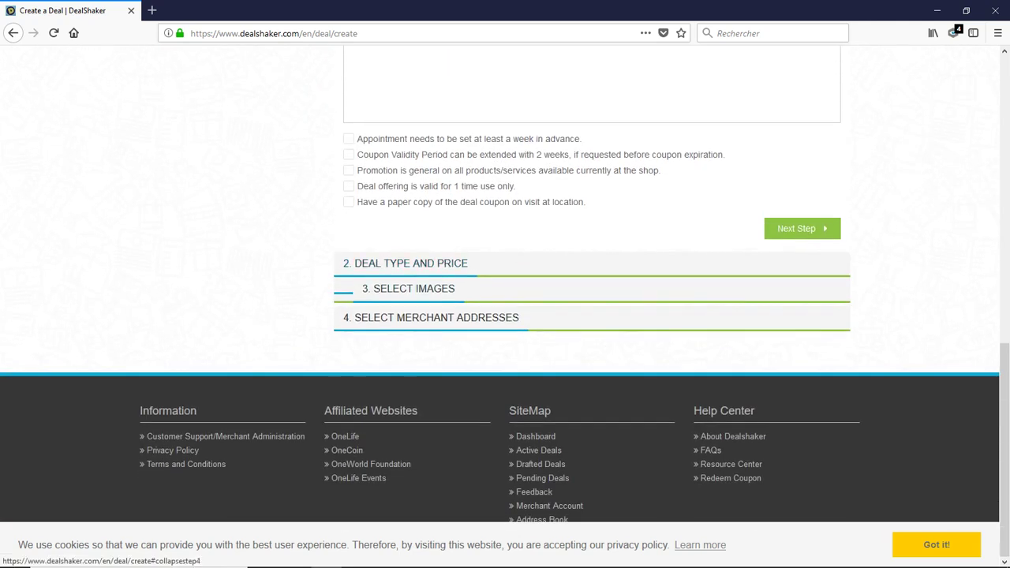
{"action": "scroll", "coordinate": [474, 316], "scroll_direction": "up", "scroll_amount": 8}
{"action": "scroll", "coordinate": [506, 299], "scroll_direction": "up", "scroll_amount": 3}
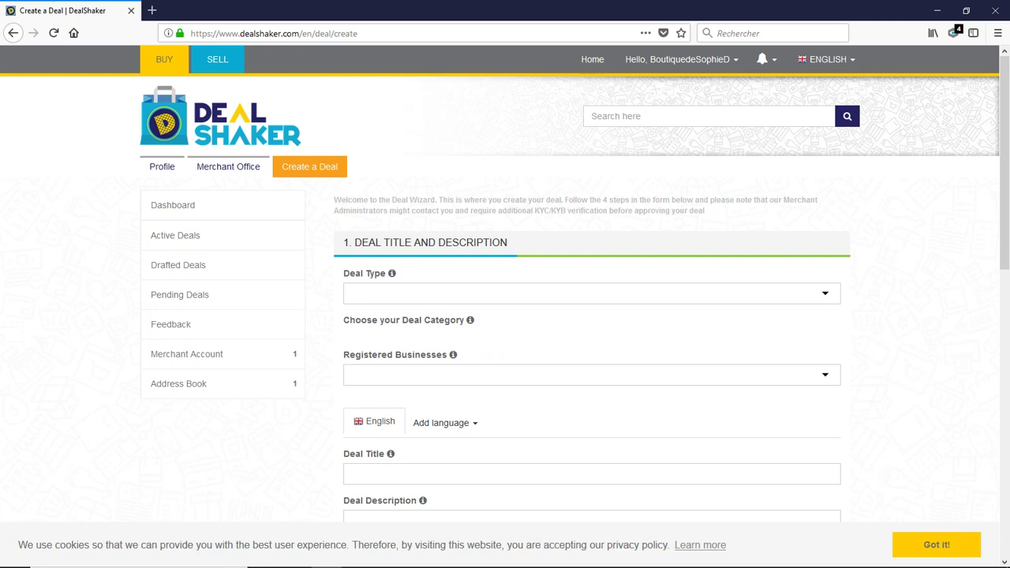
- Set the deal type to Products in the category Shoes > Shoes and assign the registered business Boutique de Sophie
{"action": "left_click", "coordinate": [592, 294]}
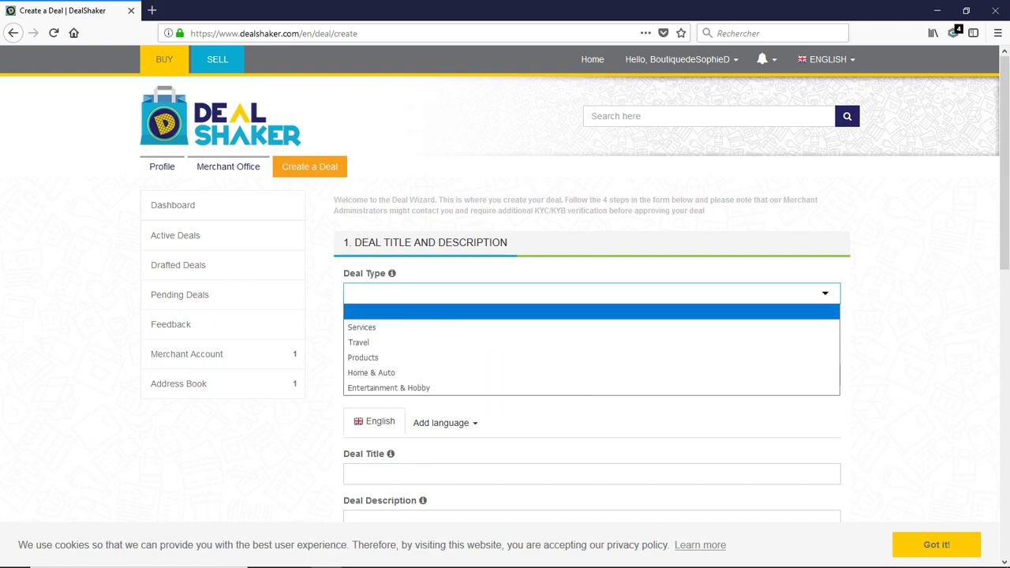
{"action": "left_click", "coordinate": [592, 358]}
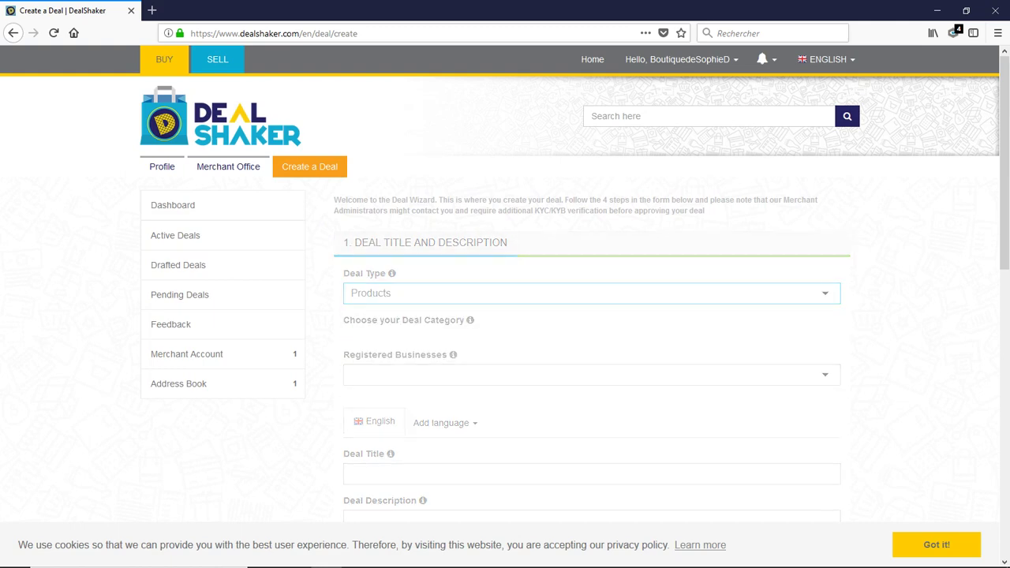
{"action": "scroll", "coordinate": [505, 284], "scroll_direction": "down", "scroll_amount": 3}
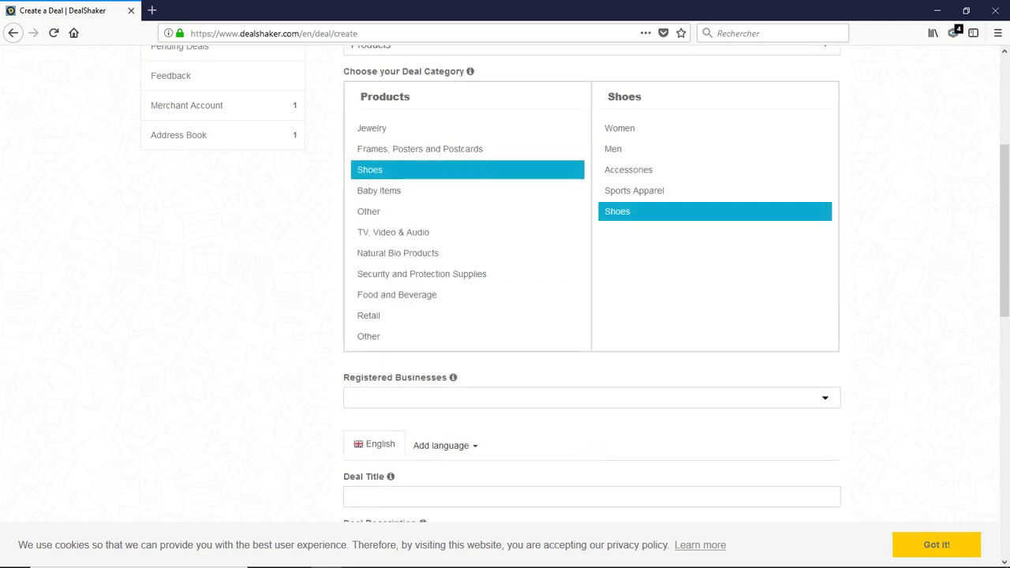
{"action": "left_click", "coordinate": [592, 398]}
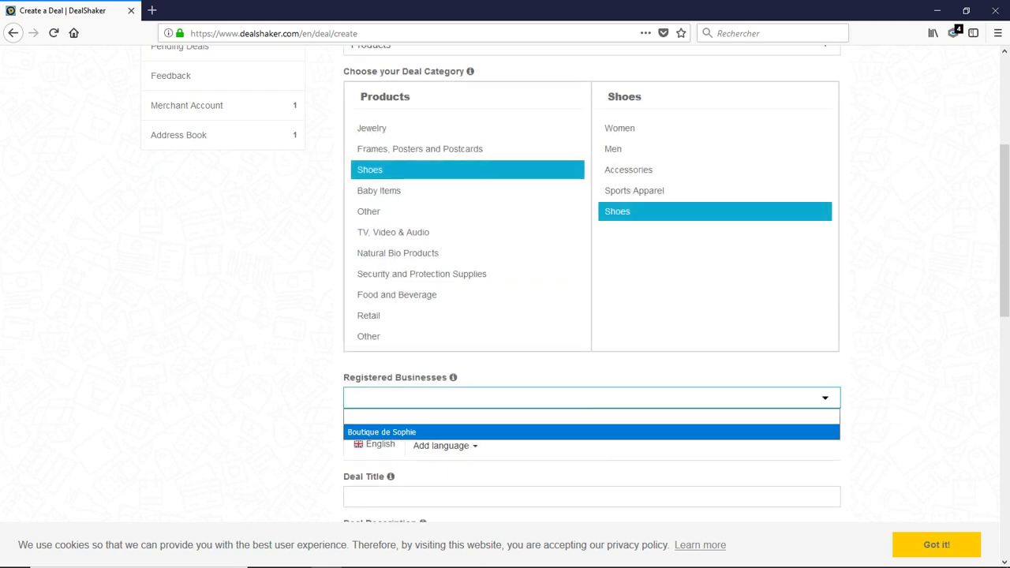
{"action": "left_click", "coordinate": [592, 432]}
- Enter the English deal title "Discount sur paire de chaussure Nike femme T38"
{"action": "scroll", "coordinate": [592, 284], "scroll_direction": "down", "scroll_amount": 3}
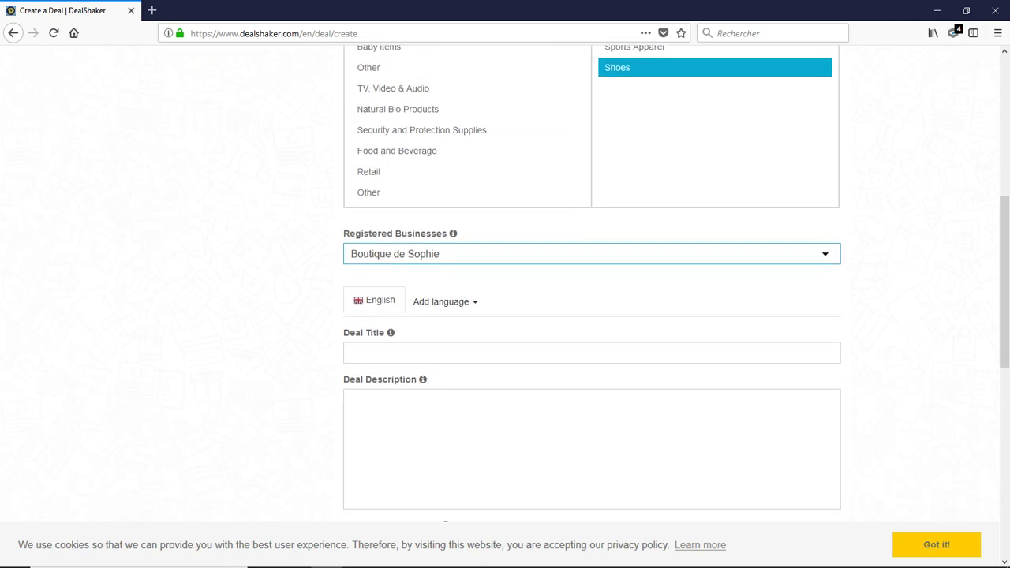
{"action": "left_click", "coordinate": [592, 353]}
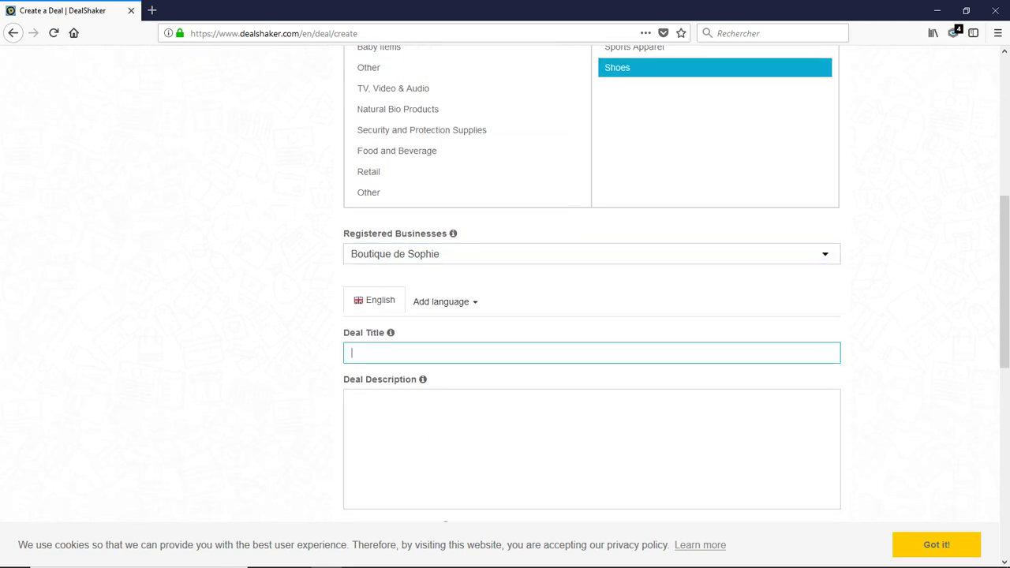
{"action": "type", "text": "Discount "}
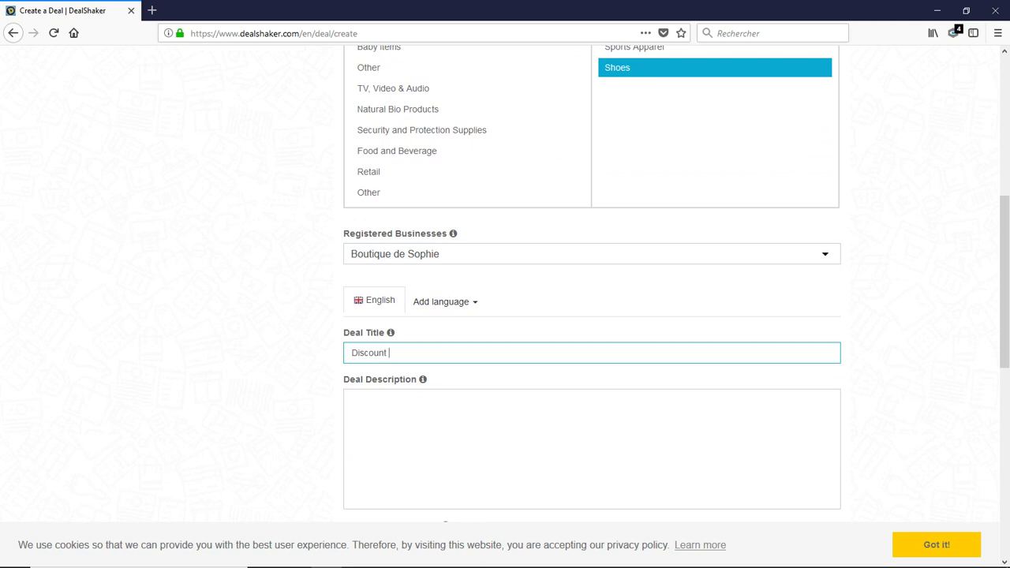
{"action": "type", "text": "sur paire de chaussure Nike femm"}
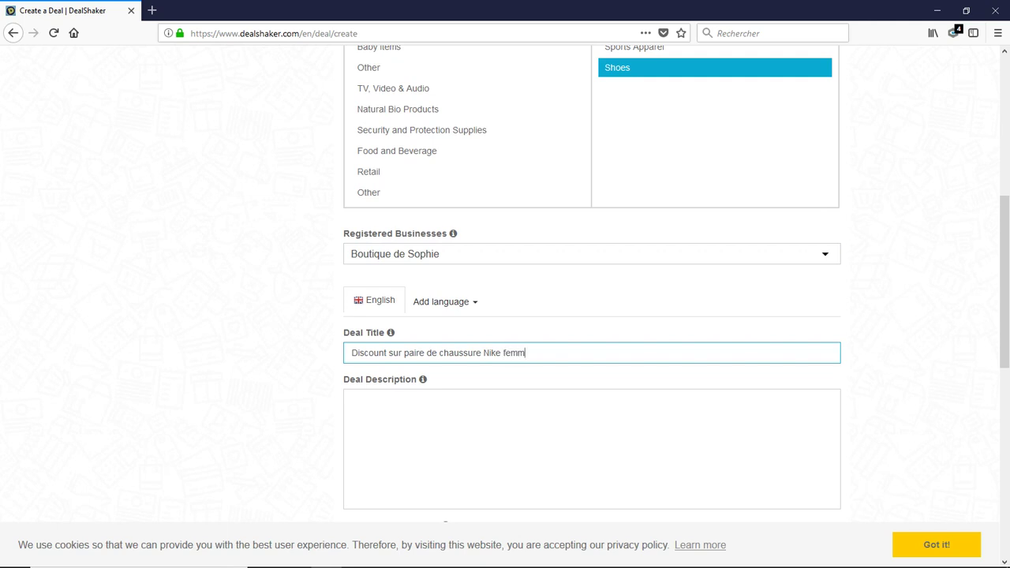
{"action": "type", "text": "e T38"}
- Describe the deal on separate lines as Paire de chaussures, Nike, Femme, T38, Rose, and add the 100€ store price and 60€ on-site coupon payment
{"action": "left_click", "coordinate": [356, 400]}
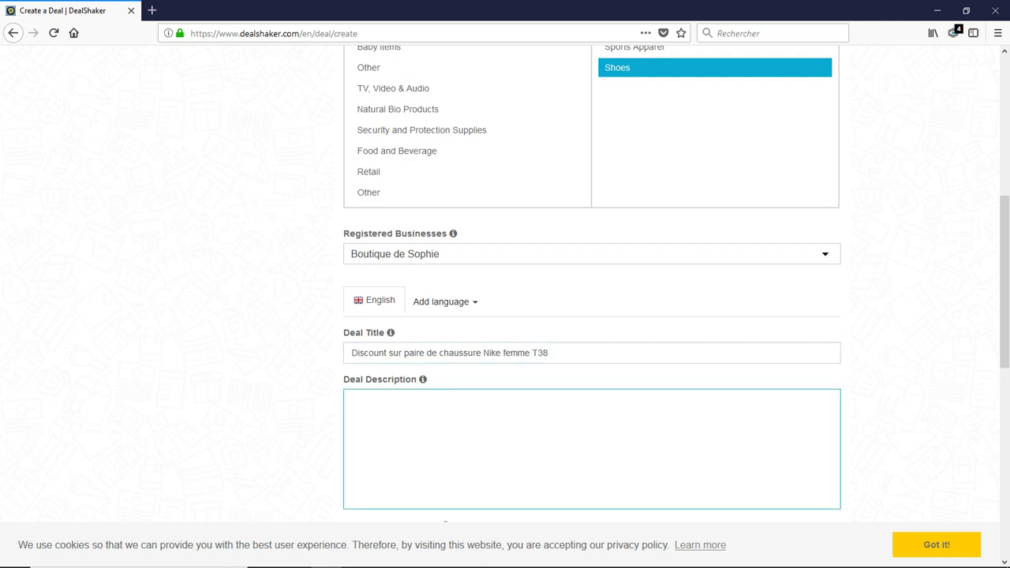
{"action": "type", "text": "Paire de chaussures"}
{"action": "key", "text": "Return"}
{"action": "type", "text": "Nike Femme"}
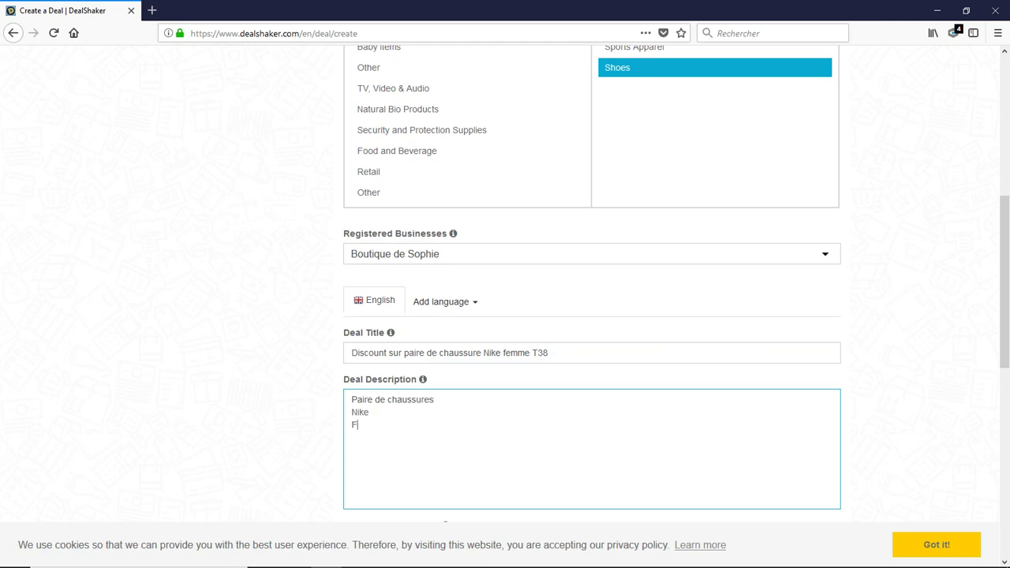
{"action": "key", "text": "Return"}
{"action": "type", "text": "T"}
{"action": "type", "text": "38"}
{"action": "type", "text": "Rose"}
{"action": "right_click", "coordinate": [368, 339]}
{"action": "left_click", "coordinate": [400, 392]}
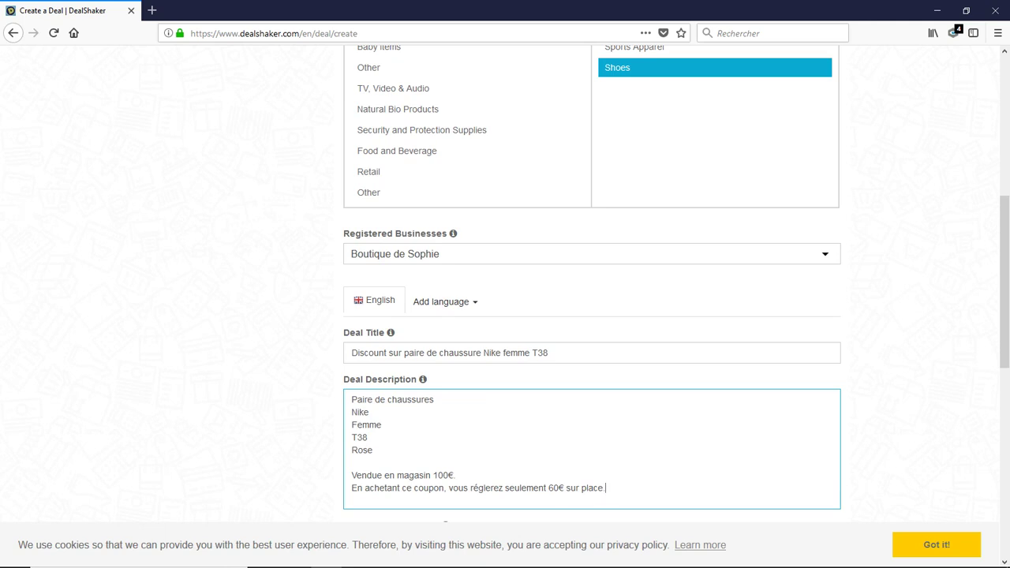
- Paste terms and conditions covering the availability check, 10-day in-store delivery time, 60€ balance due on site and home delivery arrangements
{"action": "scroll", "coordinate": [505, 316], "scroll_direction": "down", "scroll_amount": 2}
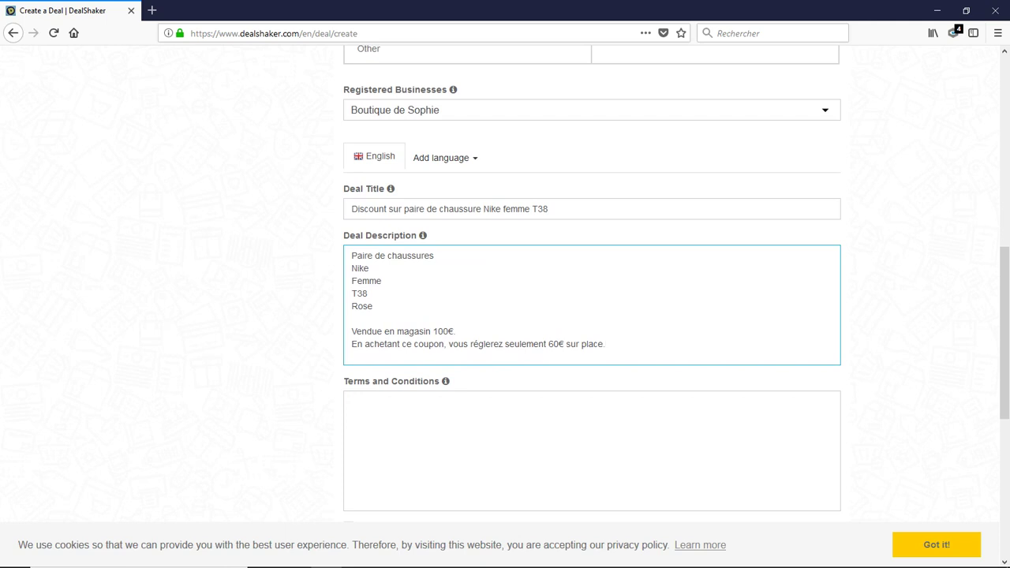
{"action": "scroll", "coordinate": [592, 316], "scroll_direction": "down", "scroll_amount": 1}
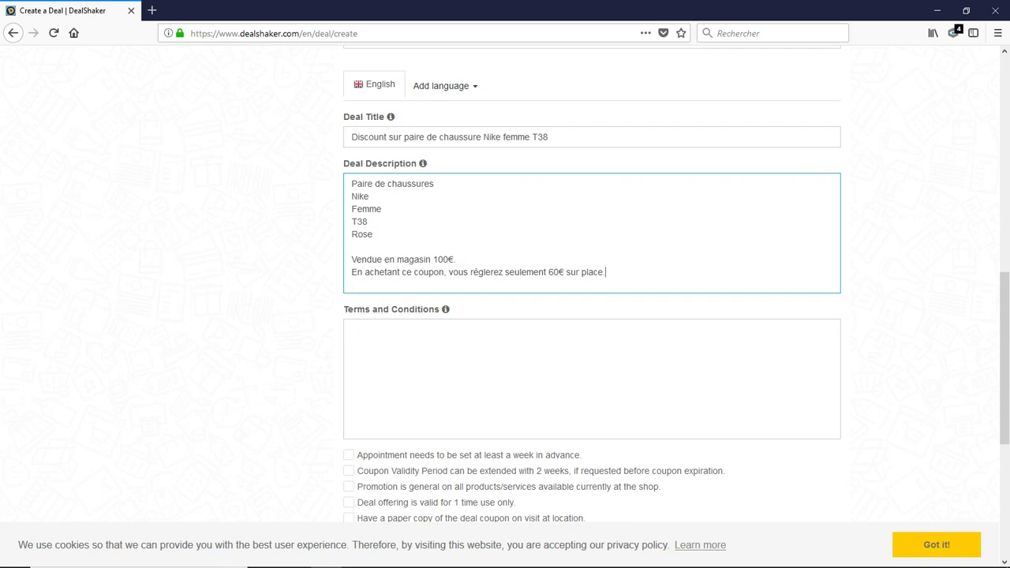
{"action": "left_click", "coordinate": [509, 381]}
{"action": "right_click", "coordinate": [509, 381]}
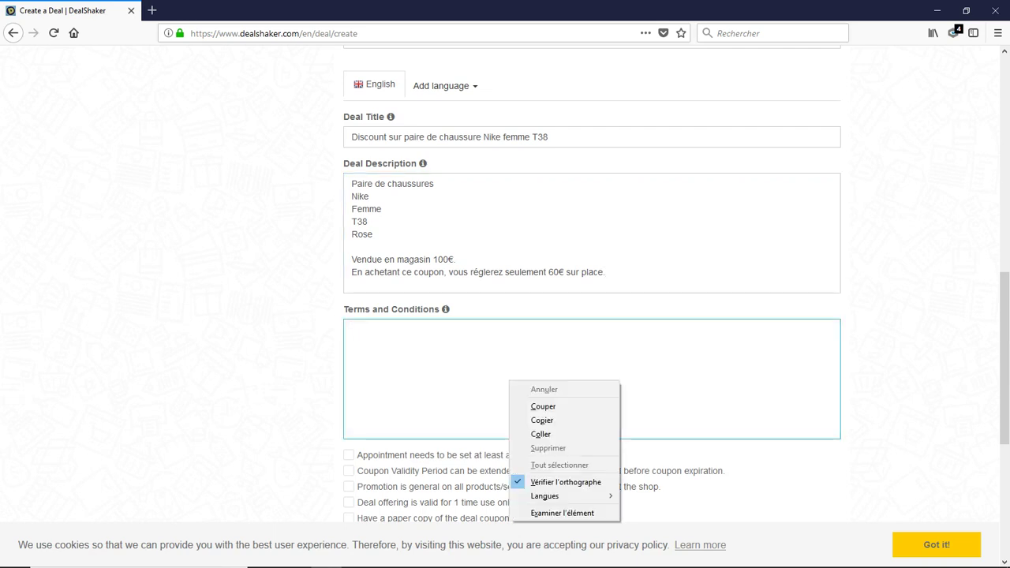
{"action": "left_click", "coordinate": [541, 434]}
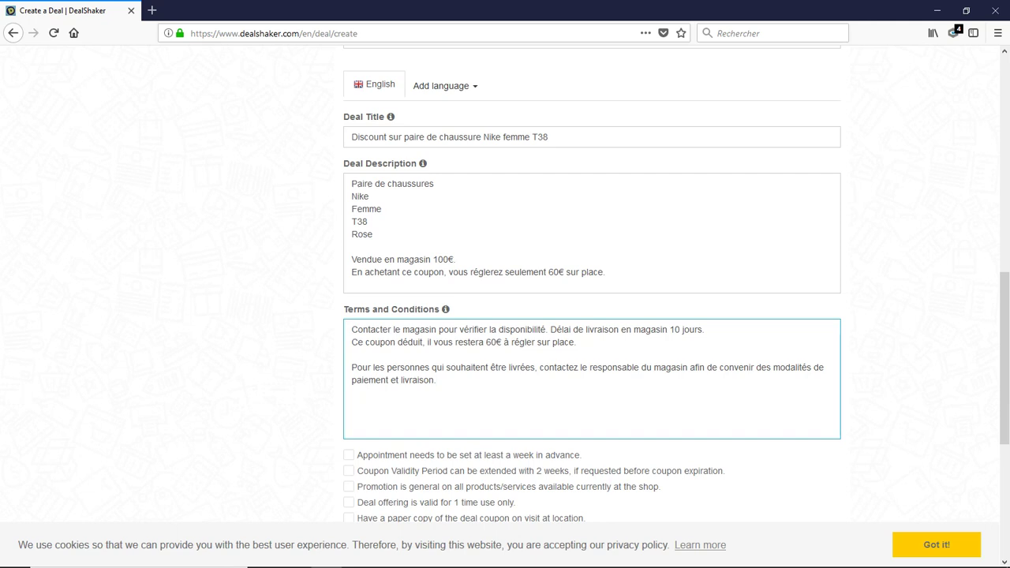
- Enable the two-week coupon validity extension, one-time use and paper coupon copy conditions, and continue to the deal type and price section
{"action": "scroll", "coordinate": [592, 284], "scroll_direction": "down", "scroll_amount": 2}
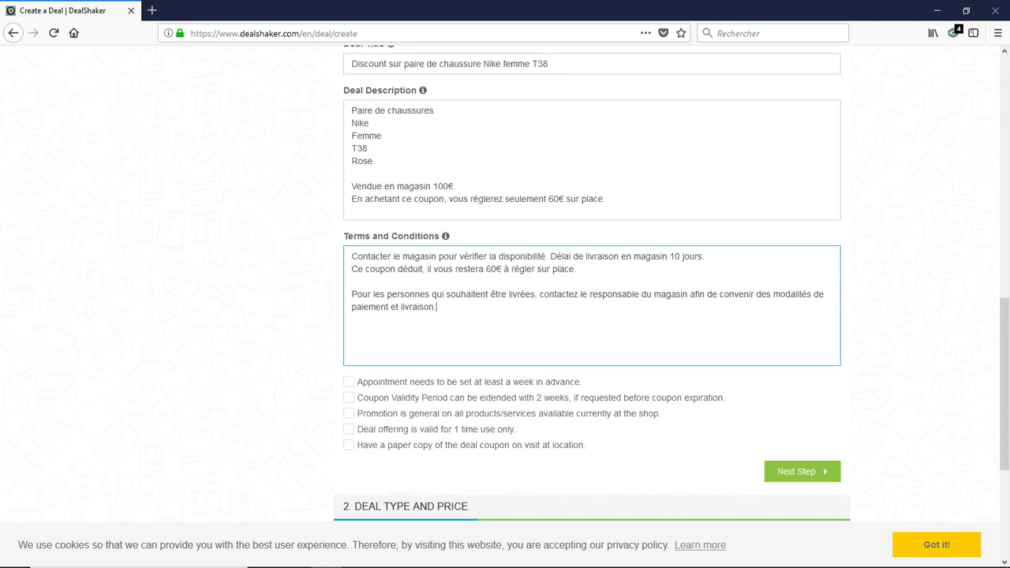
{"action": "scroll", "coordinate": [592, 284], "scroll_direction": "down", "scroll_amount": 2}
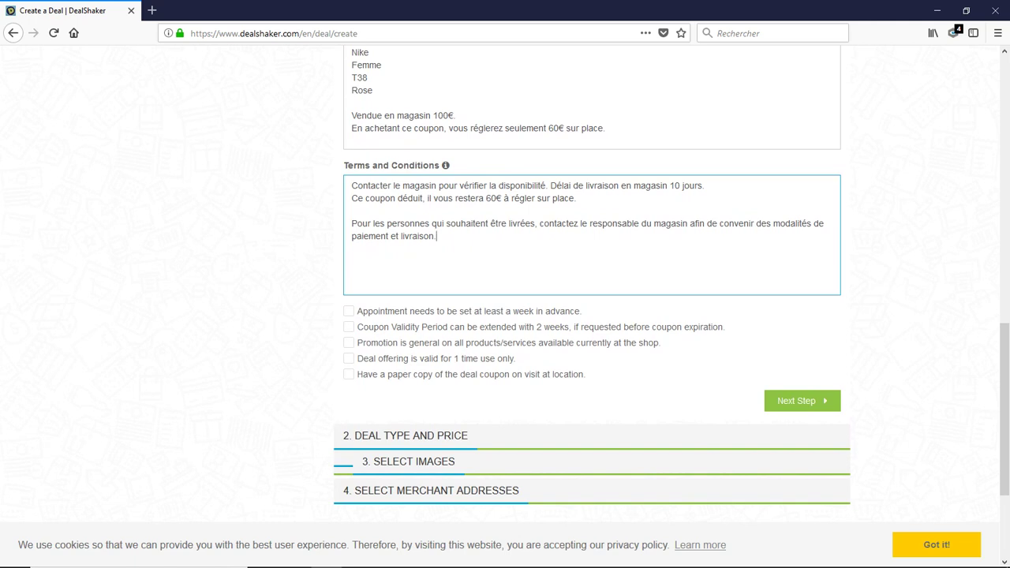
{"action": "left_click", "coordinate": [349, 327]}
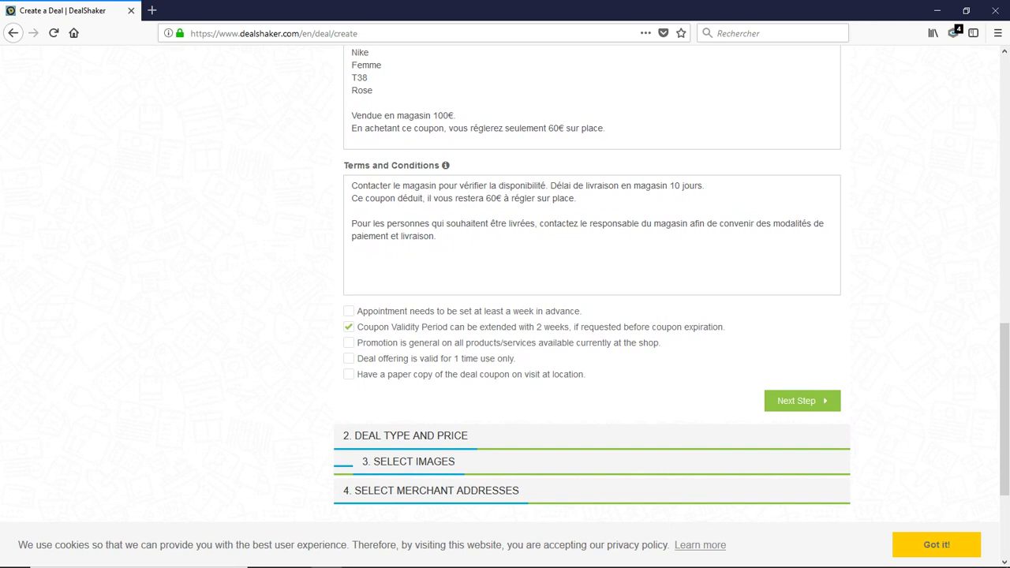
{"action": "left_click", "coordinate": [349, 359]}
{"action": "left_click", "coordinate": [348, 374]}
{"action": "left_click", "coordinate": [349, 311]}
{"action": "key", "text": "space"}
{"action": "left_click", "coordinate": [802, 401]}
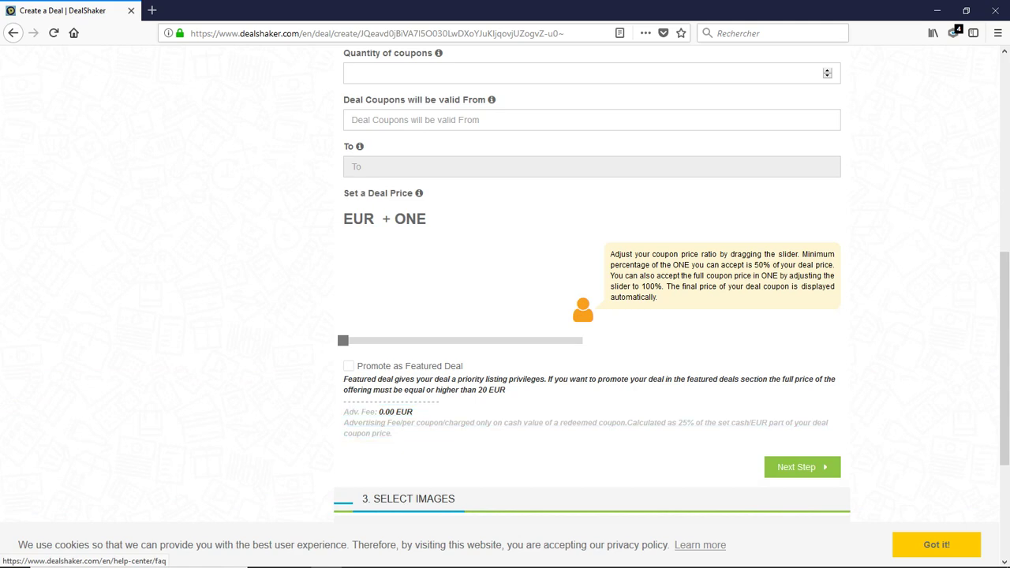
- Set the promotion launch date to 15/01/2018
{"action": "scroll", "coordinate": [592, 284], "scroll_direction": "up", "scroll_amount": 3}
{"action": "scroll", "coordinate": [592, 285], "scroll_direction": "up", "scroll_amount": 2}
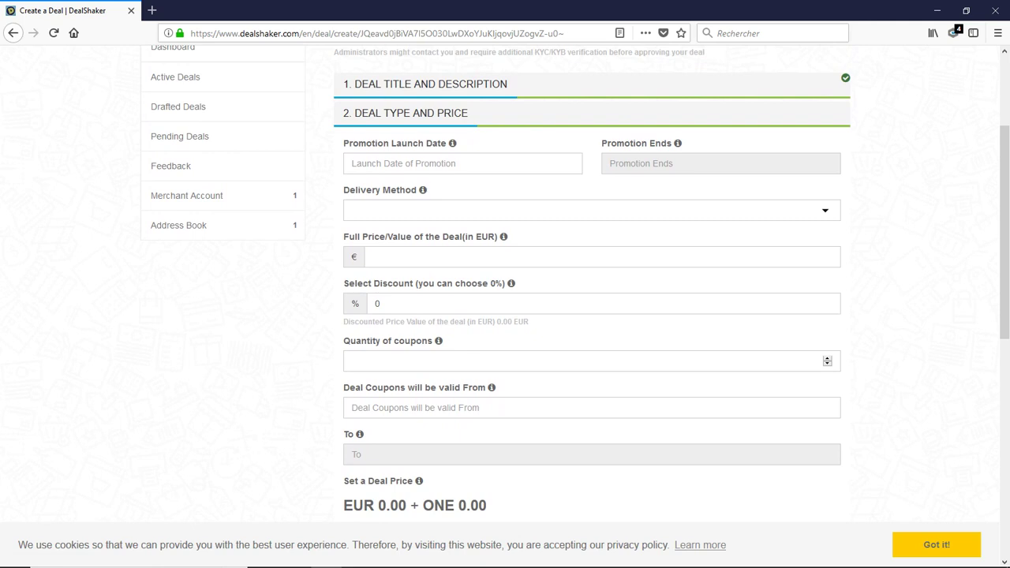
{"action": "left_click", "coordinate": [424, 165]}
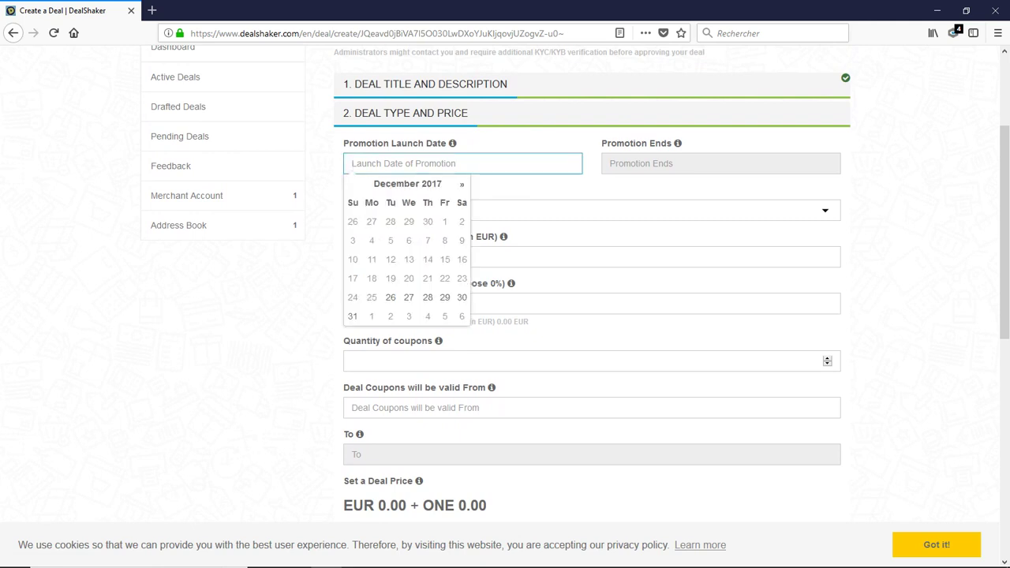
{"action": "left_click", "coordinate": [461, 185]}
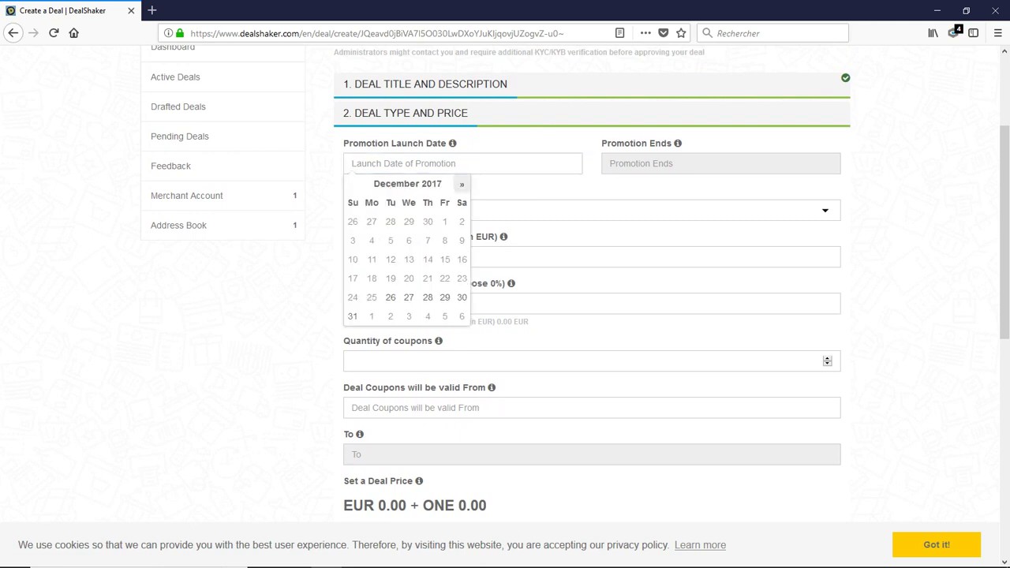
{"action": "left_click", "coordinate": [462, 184]}
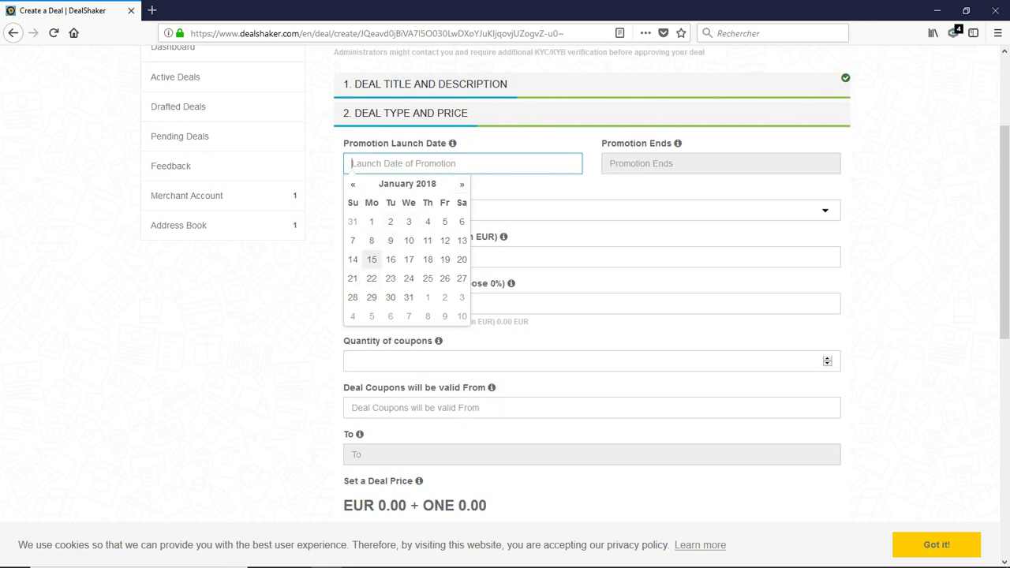
{"action": "left_click", "coordinate": [372, 259]}
- Set the promotion end date to 30/06/2018
{"action": "left_click", "coordinate": [710, 164]}
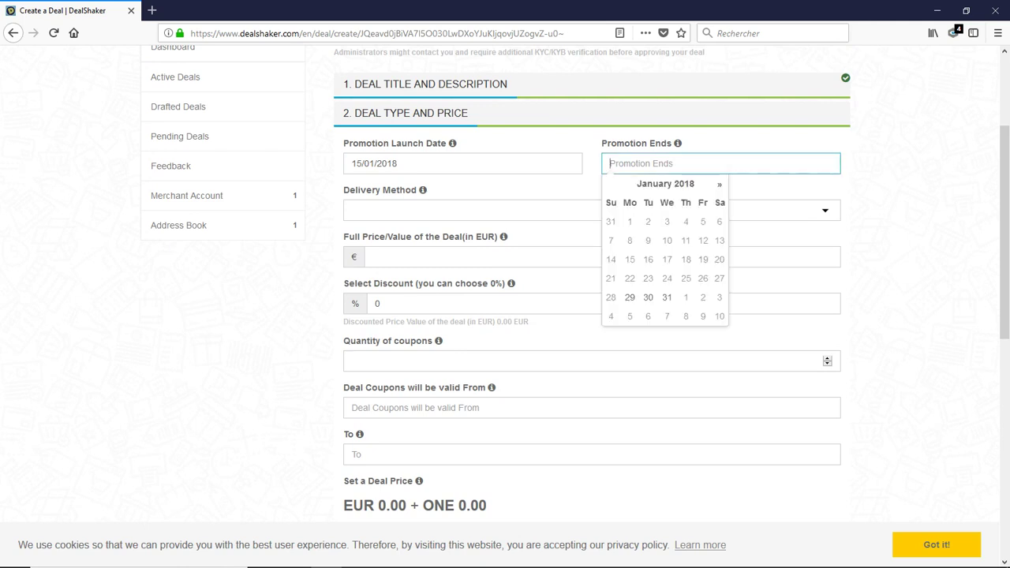
{"action": "left_click", "coordinate": [719, 184]}
{"action": "left_click", "coordinate": [719, 184]}
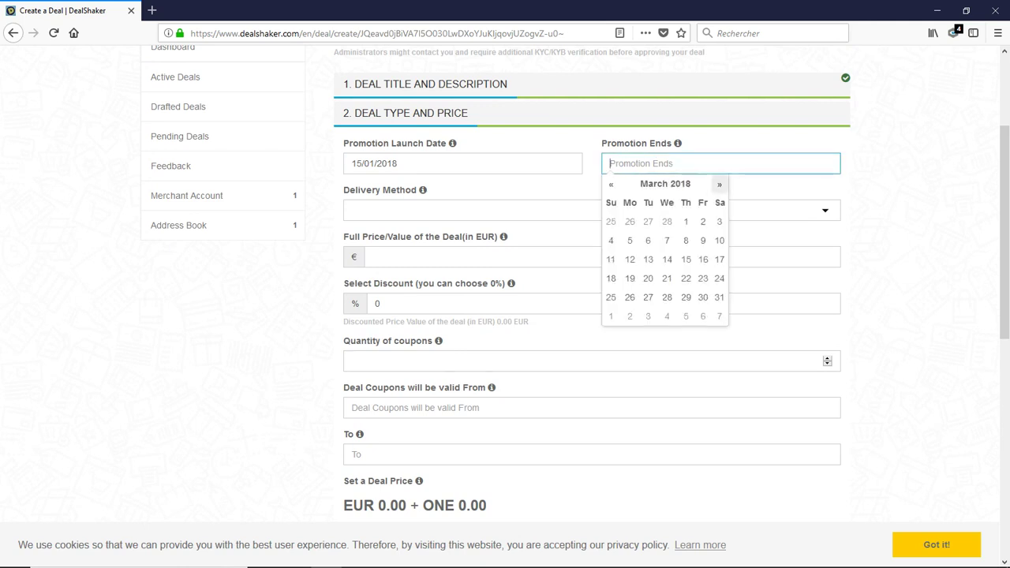
{"action": "left_click", "coordinate": [719, 184]}
{"action": "left_click", "coordinate": [719, 184]}
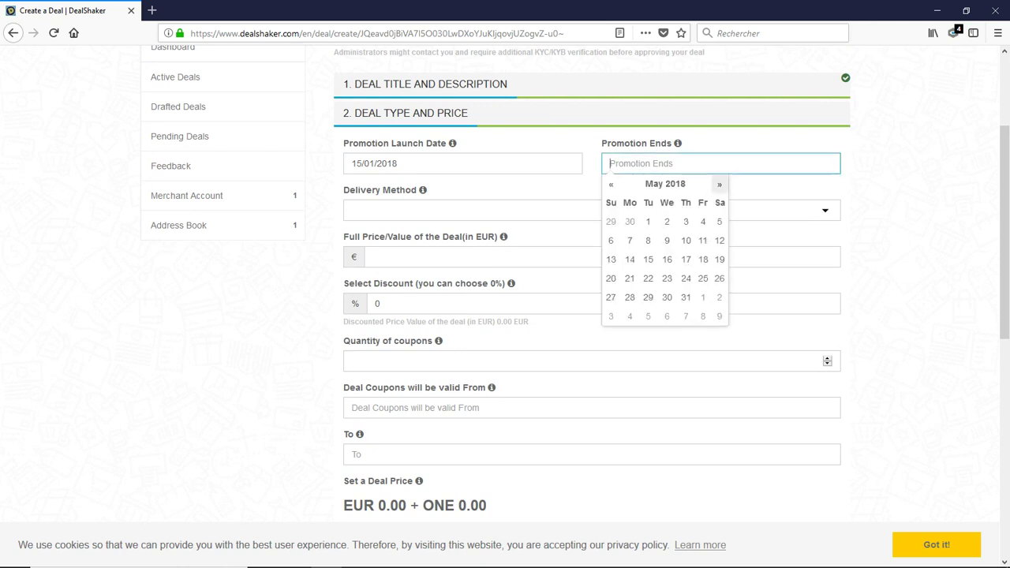
{"action": "left_click", "coordinate": [719, 184]}
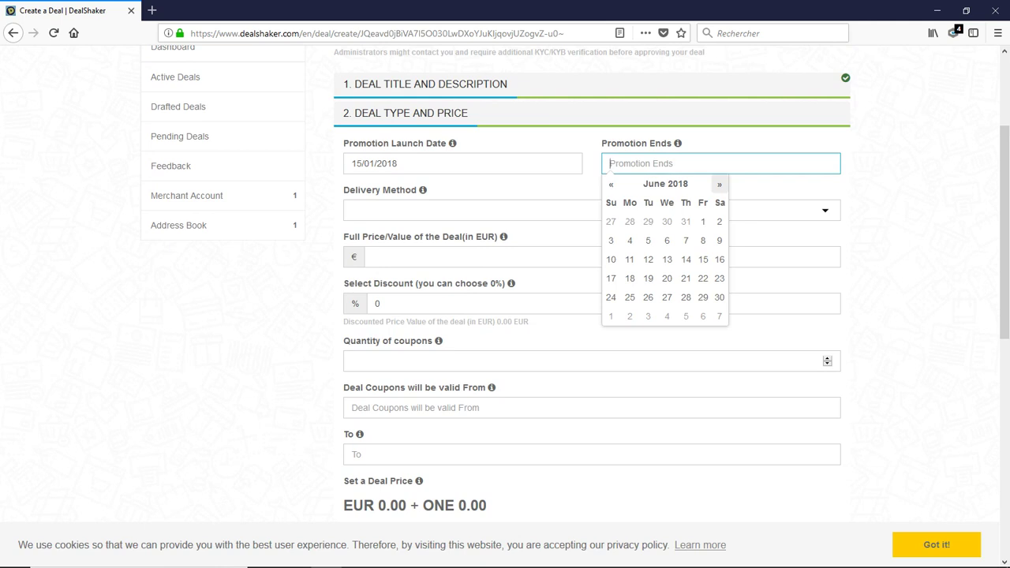
{"action": "left_click", "coordinate": [719, 297]}
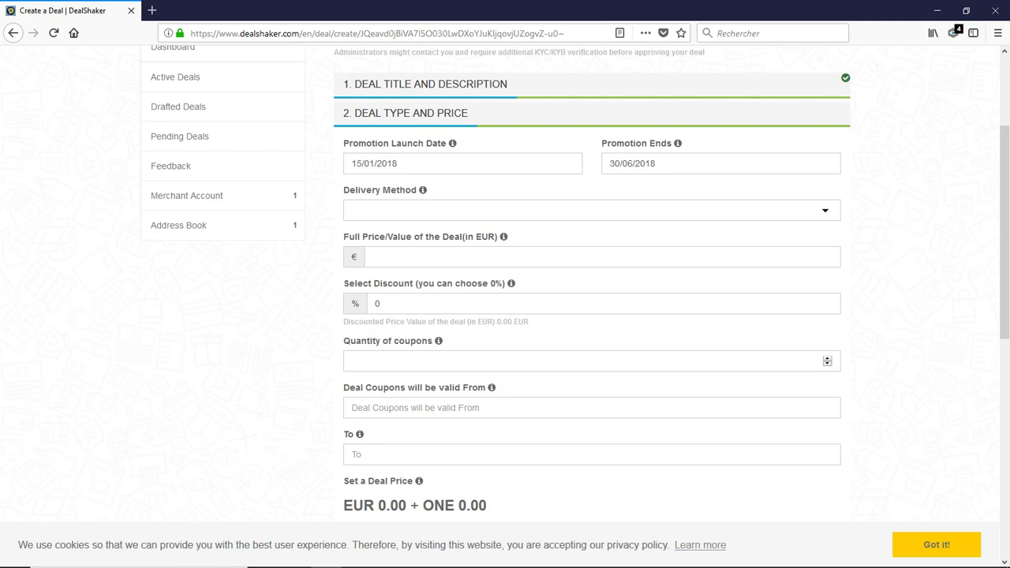
- Set the deal's delivery method to Redeem at Location
{"action": "left_click", "coordinate": [592, 210]}
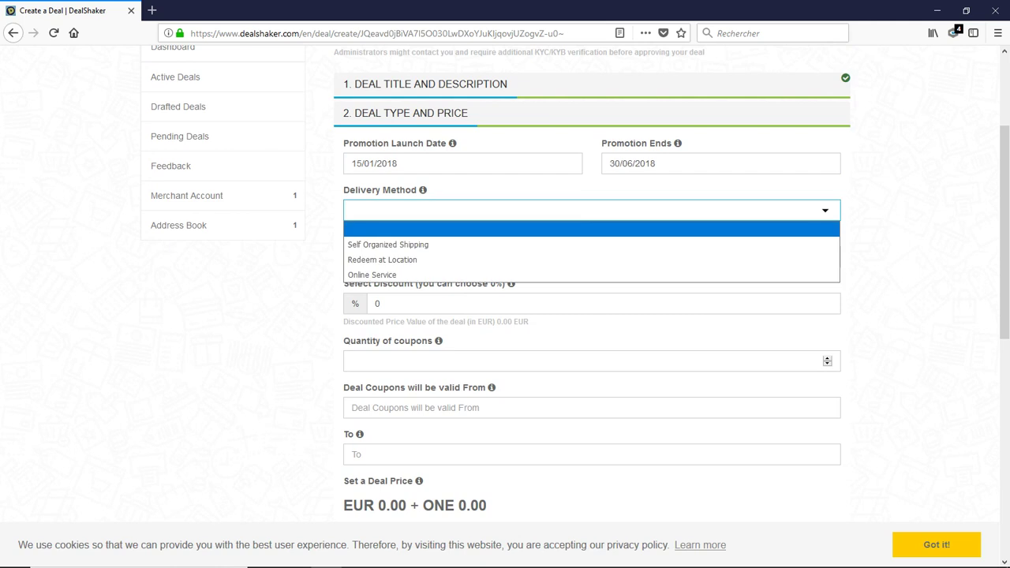
{"action": "key", "text": "Down"}
{"action": "key", "text": "Down"}
{"action": "key", "text": "Up"}
{"action": "key", "text": "Up"}
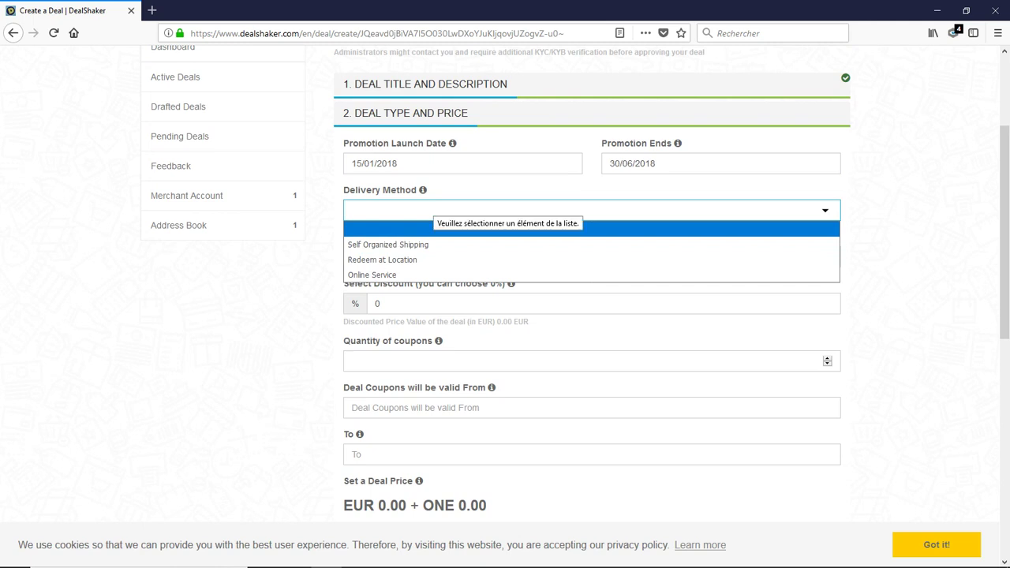
{"action": "key", "text": "Down"}
{"action": "key", "text": "Down"}
{"action": "key", "text": "Down"}
{"action": "key", "text": "Up"}
{"action": "key", "text": "Up"}
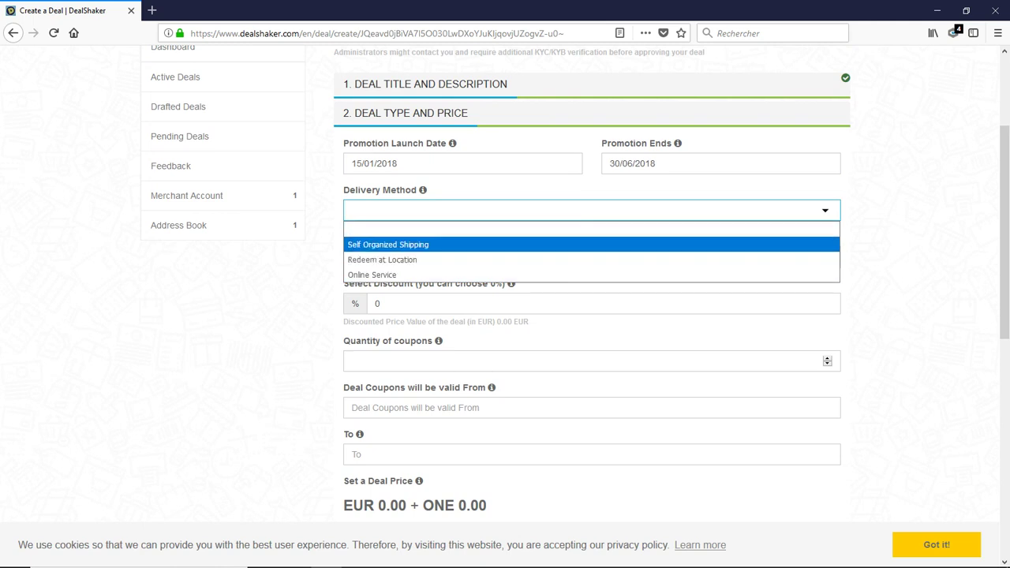
{"action": "key", "text": "Up"}
{"action": "key", "text": "Down"}
{"action": "key", "text": "Down"}
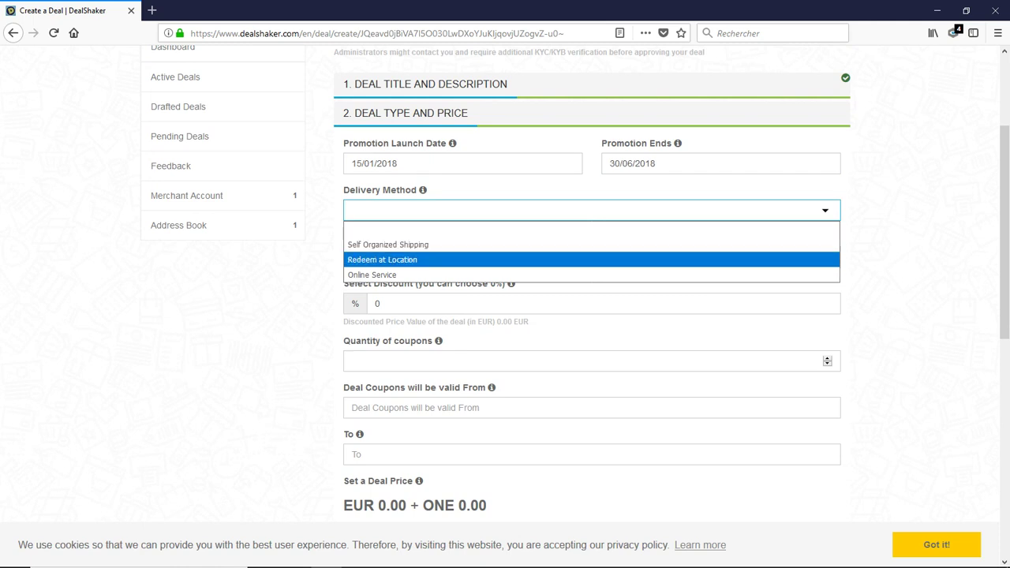
{"action": "key", "text": "Down"}
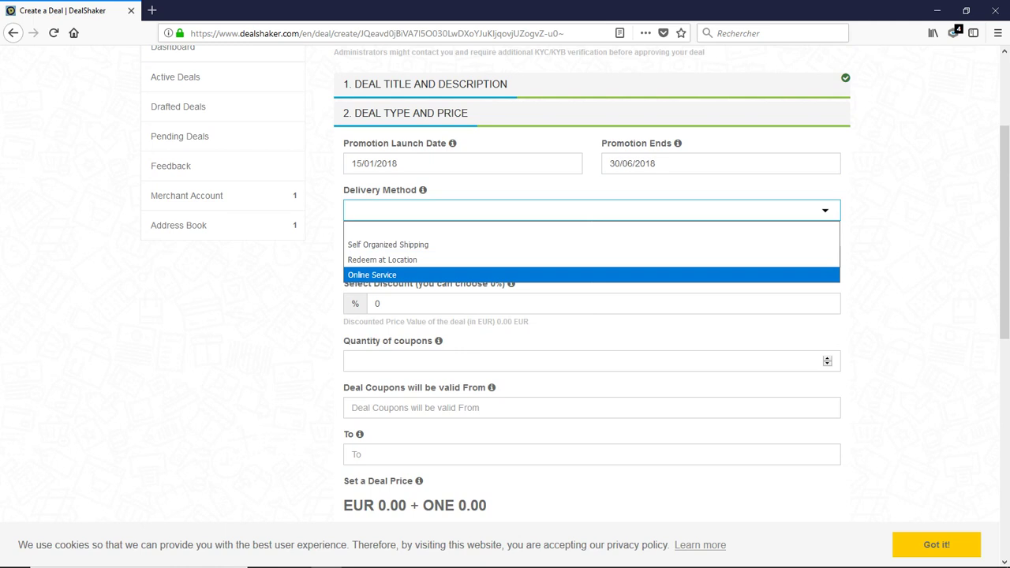
{"action": "key", "text": "Up"}
{"action": "key", "text": "Return"}
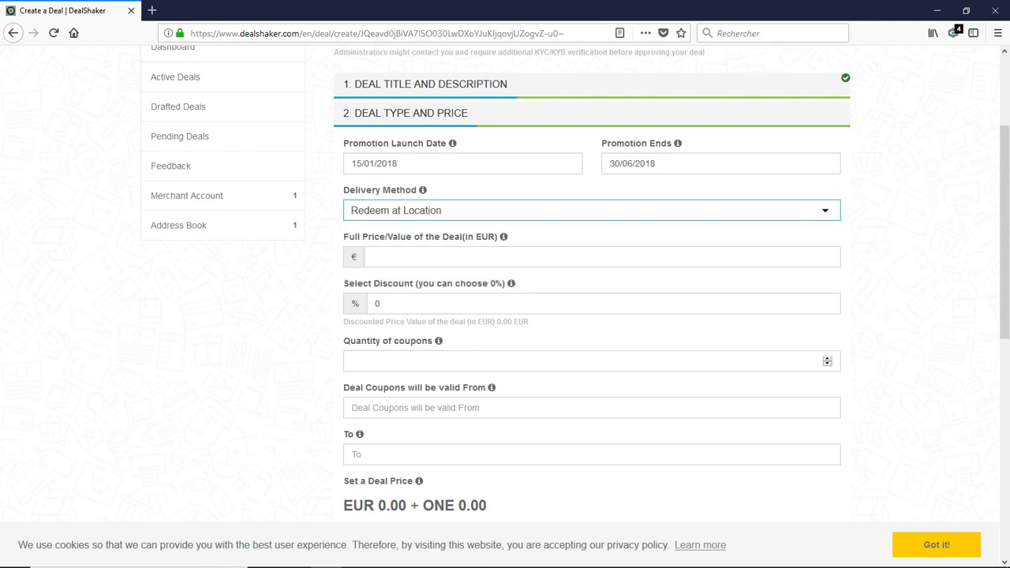
- Set the deal's full price to 40 EUR and the quantity of coupons to 10
{"action": "left_click", "coordinate": [374, 257]}
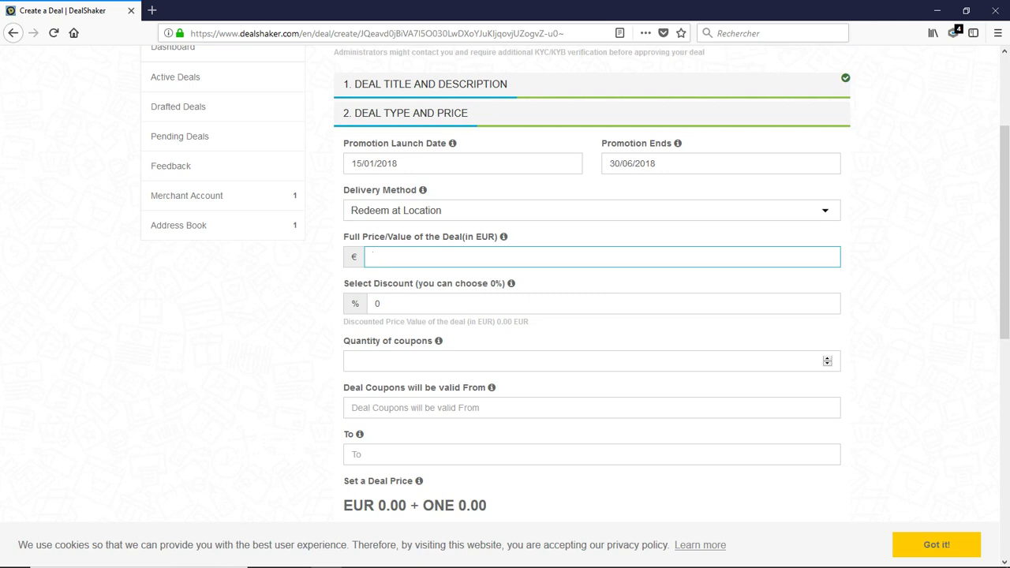
{"action": "type", "text": "40"}
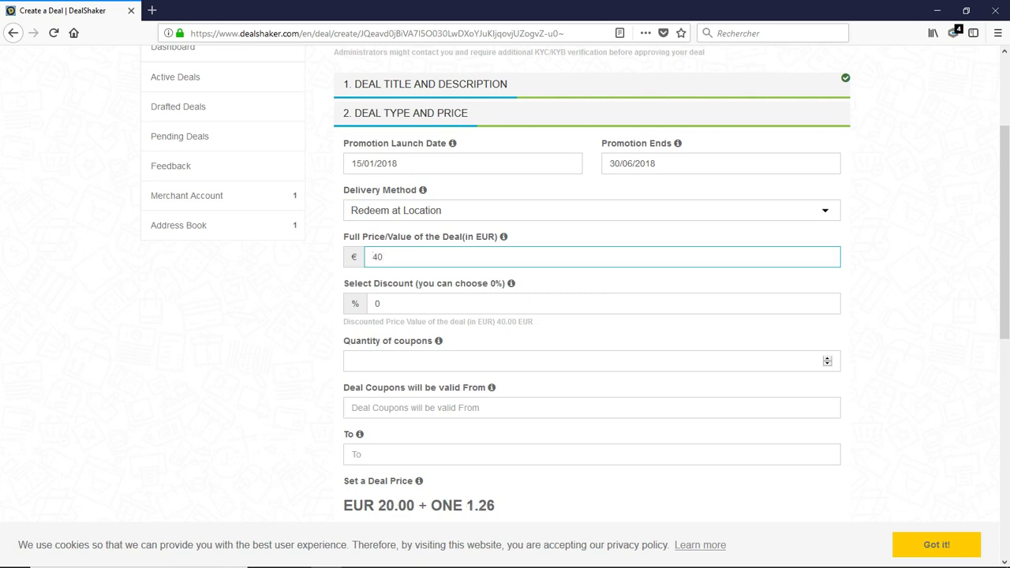
{"action": "left_click", "coordinate": [352, 361]}
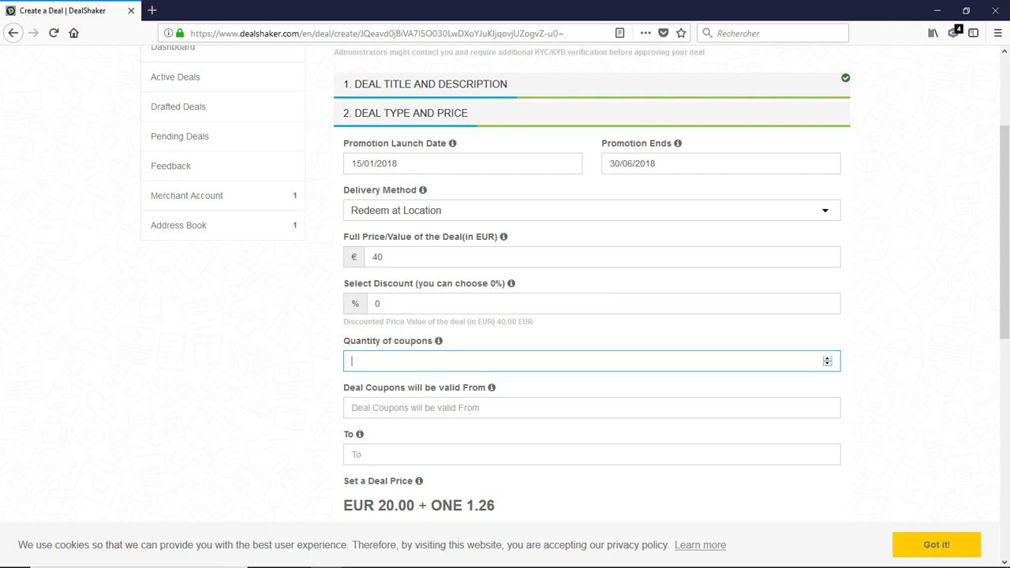
{"action": "type", "text": "2"}
{"action": "key", "text": "Up"}
{"action": "key", "text": "Up"}
{"action": "key", "text": "Up"}
{"action": "key", "text": "Up"}
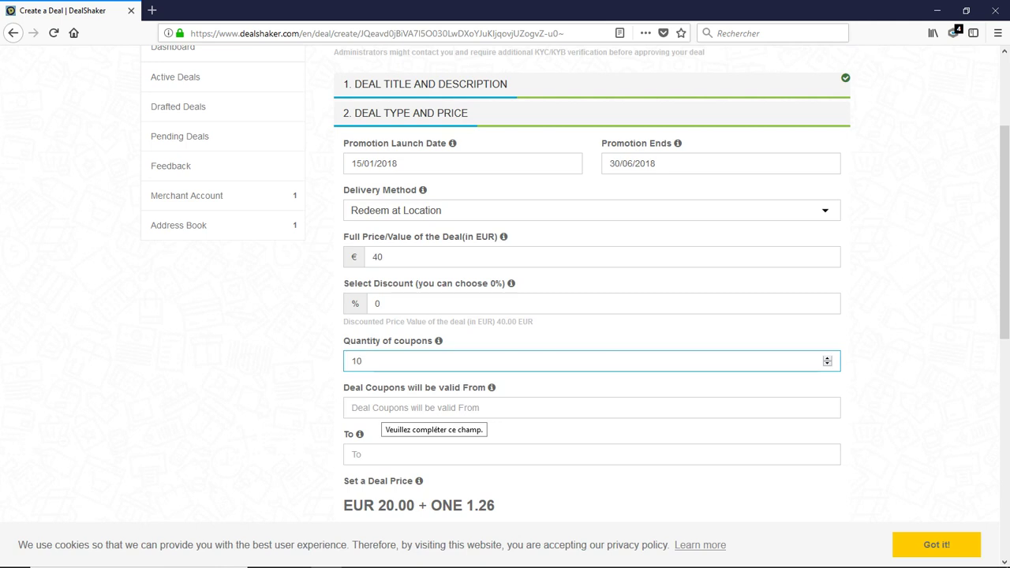
- Set the deal coupons to be valid from 15/01/2018 to 14/07/2018
{"action": "left_click", "coordinate": [383, 408]}
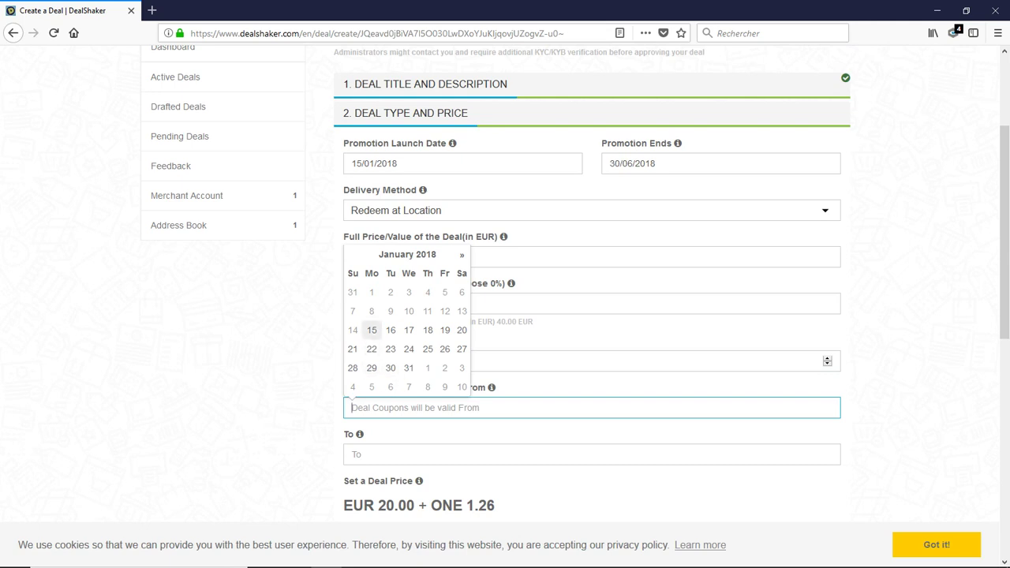
{"action": "left_click", "coordinate": [371, 330]}
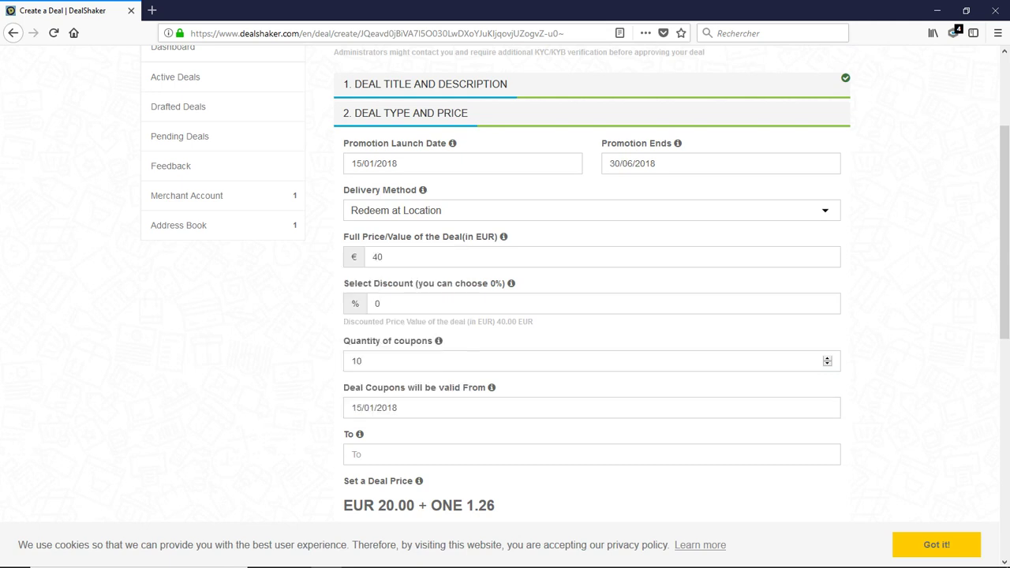
{"action": "left_click", "coordinate": [384, 455]}
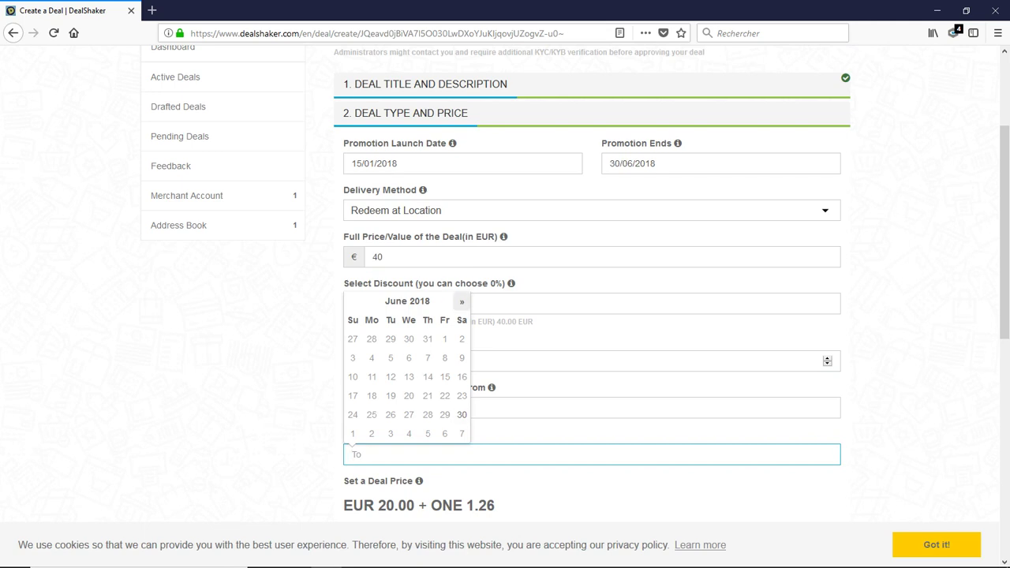
{"action": "left_click", "coordinate": [462, 302]}
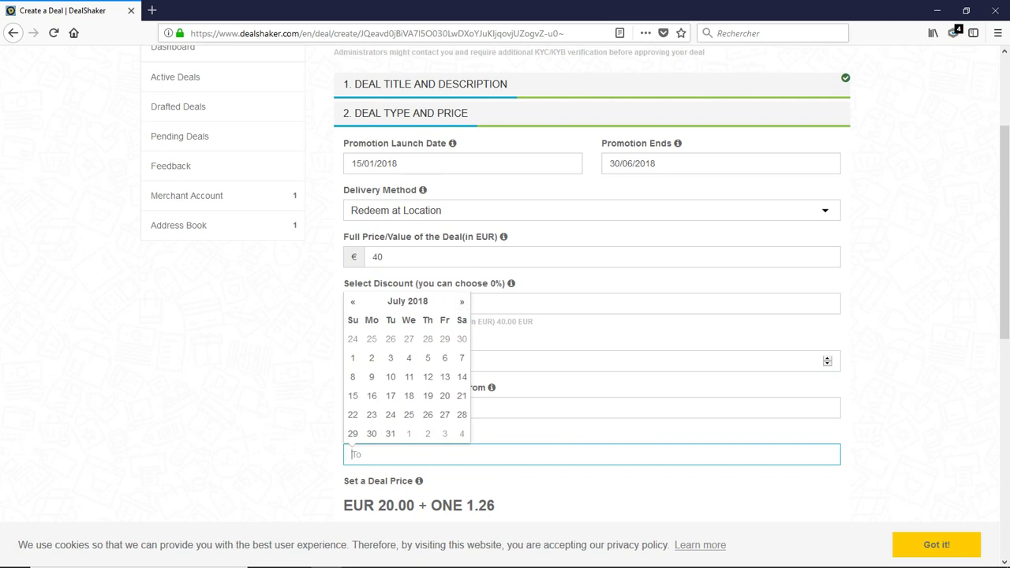
{"action": "left_click", "coordinate": [462, 377]}
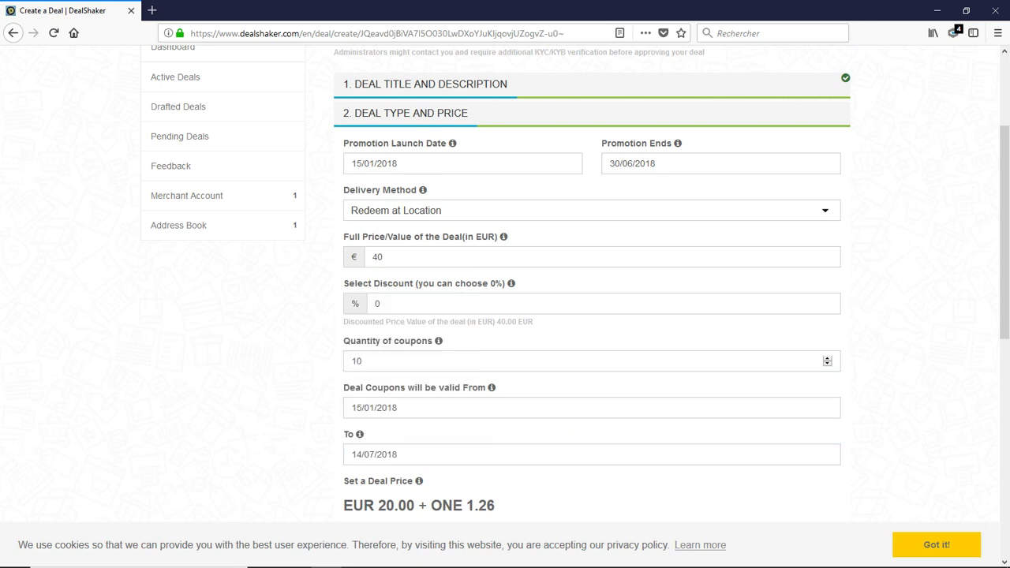
- Try a 100% ONE share for the deal price and return it to 50%
{"action": "scroll", "coordinate": [592, 284], "scroll_direction": "down", "scroll_amount": 2}
{"action": "scroll", "coordinate": [592, 285], "scroll_direction": "down", "scroll_amount": 4}
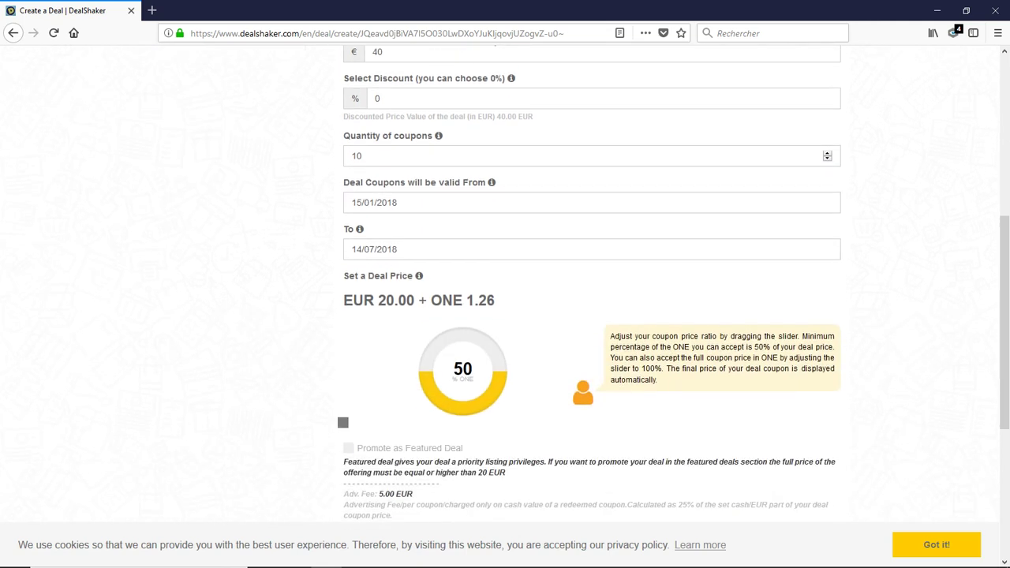
{"action": "scroll", "coordinate": [592, 285], "scroll_direction": "down", "scroll_amount": 4}
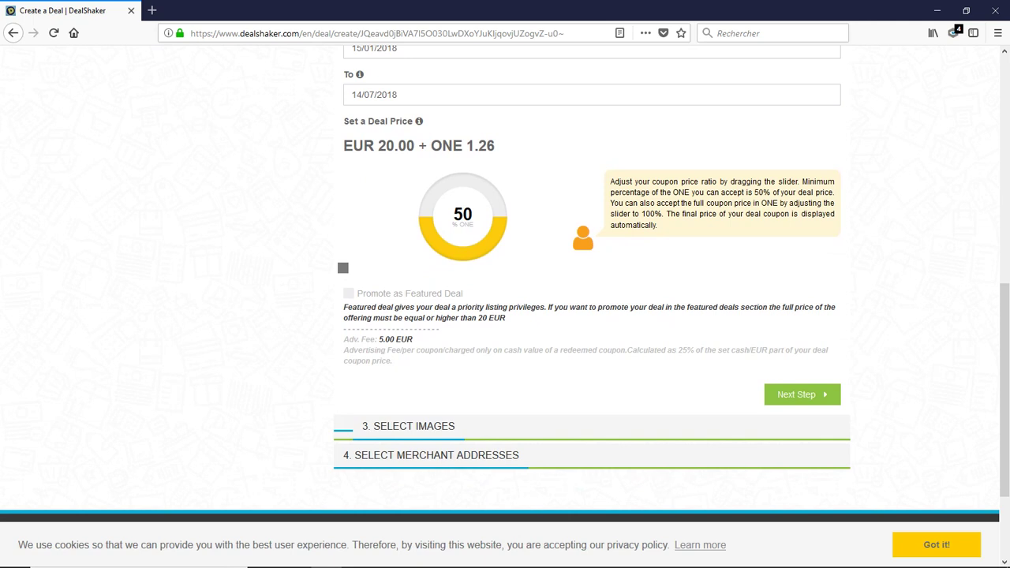
{"action": "left_click_drag", "start_coordinate": [342, 268], "coordinate": [582, 268]}
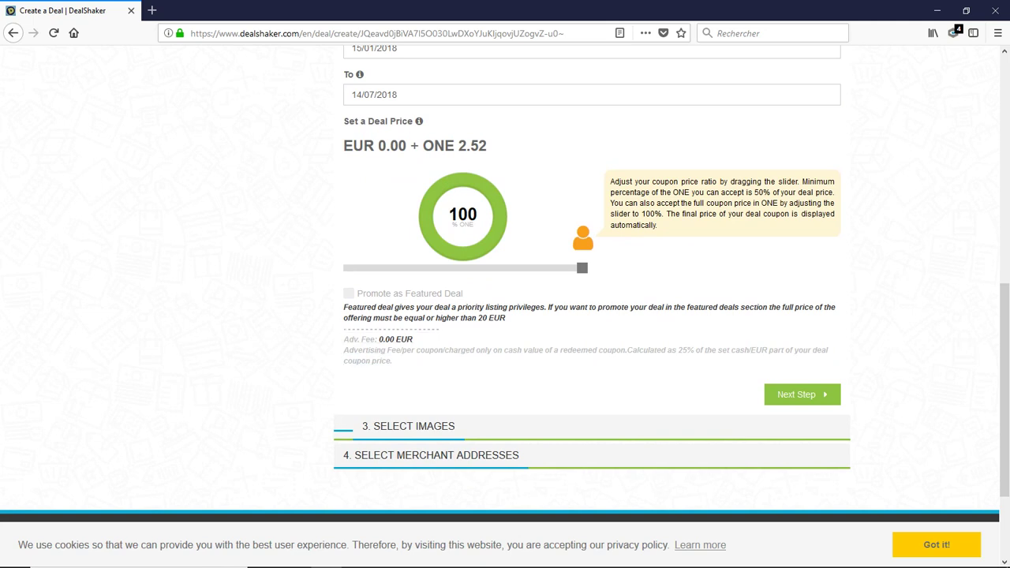
{"action": "left_click_drag", "start_coordinate": [582, 267], "coordinate": [343, 267]}
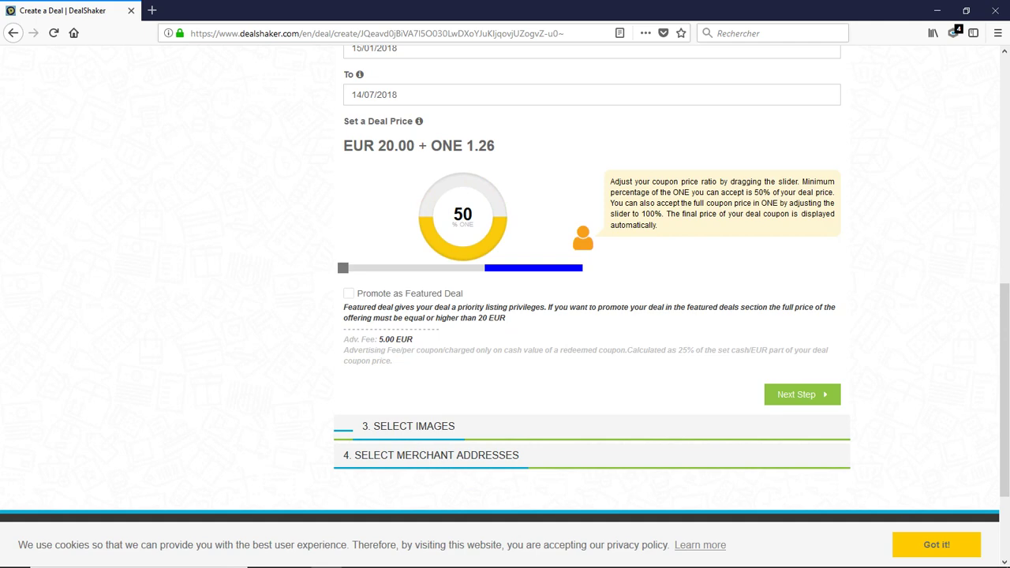
- Try a full price of 100 EUR for the deal with the ONE share at 50%
{"action": "scroll", "coordinate": [592, 269], "scroll_direction": "up", "scroll_amount": 3}
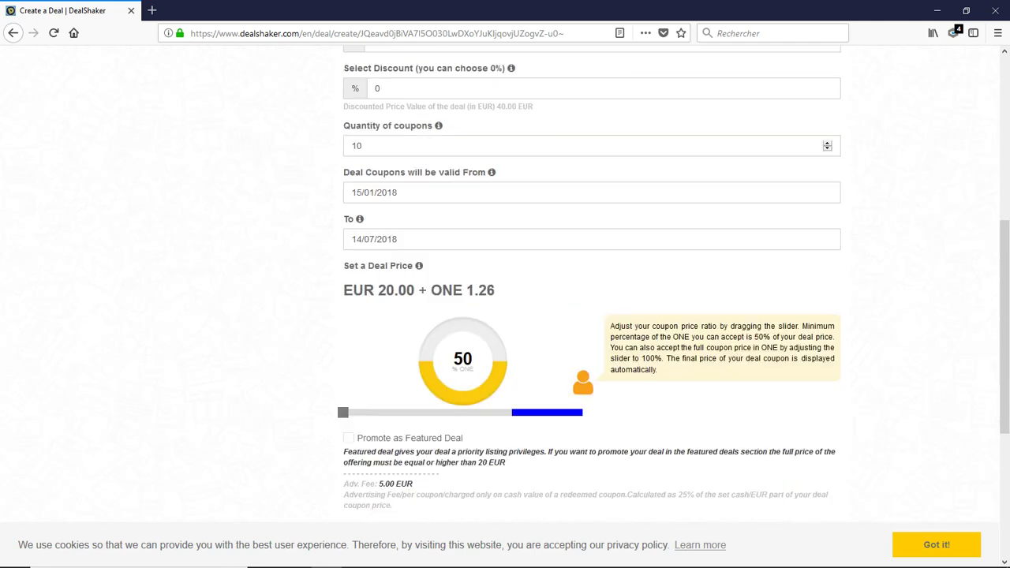
{"action": "left_click", "coordinate": [384, 112]}
{"action": "key", "text": "BackSpace"}
{"action": "key", "text": "BackSpace"}
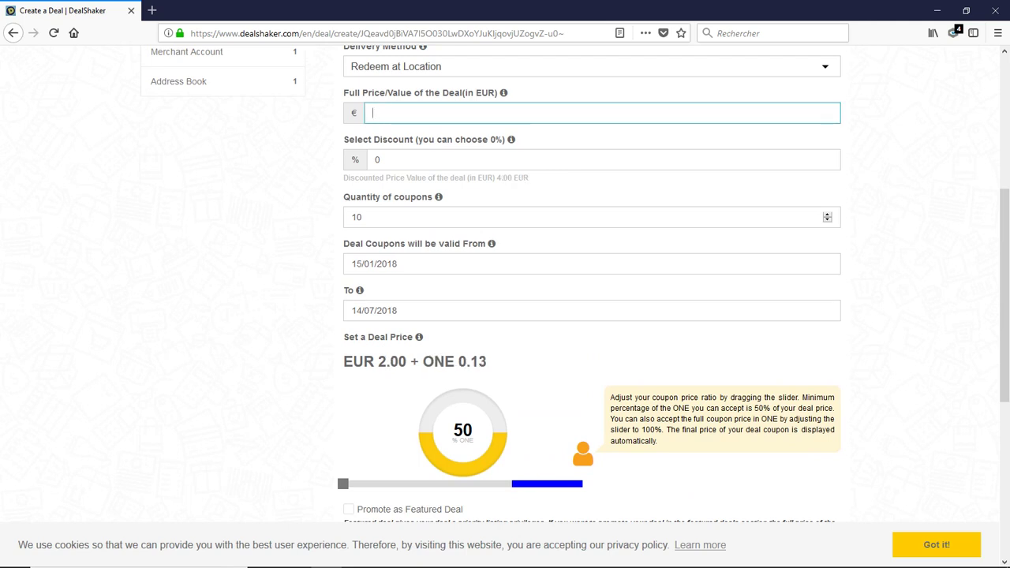
{"action": "type", "text": "100"}
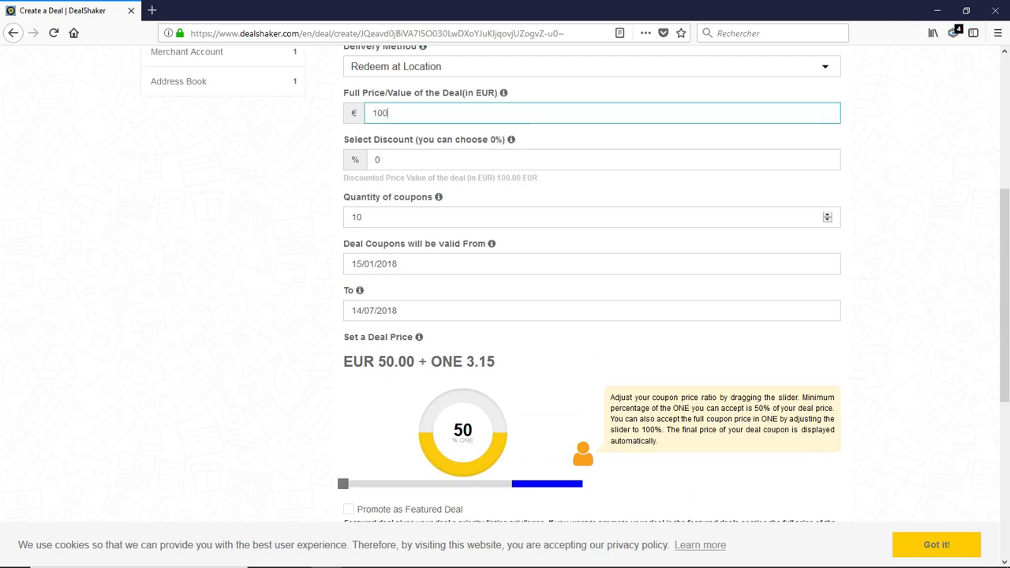
{"action": "scroll", "coordinate": [592, 284], "scroll_direction": "down", "scroll_amount": 2}
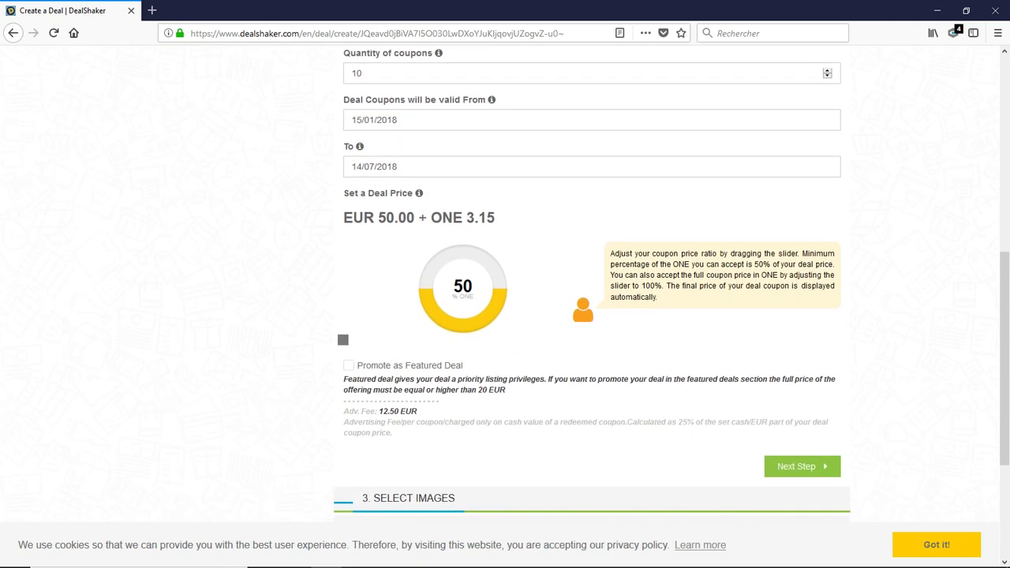
{"action": "mouse_move", "coordinate": [342, 340]}
{"action": "left_mouse_down"}
{"action": "mouse_move", "coordinate": [382, 340]}
{"action": "mouse_move", "coordinate": [343, 340]}
{"action": "left_mouse_up"}
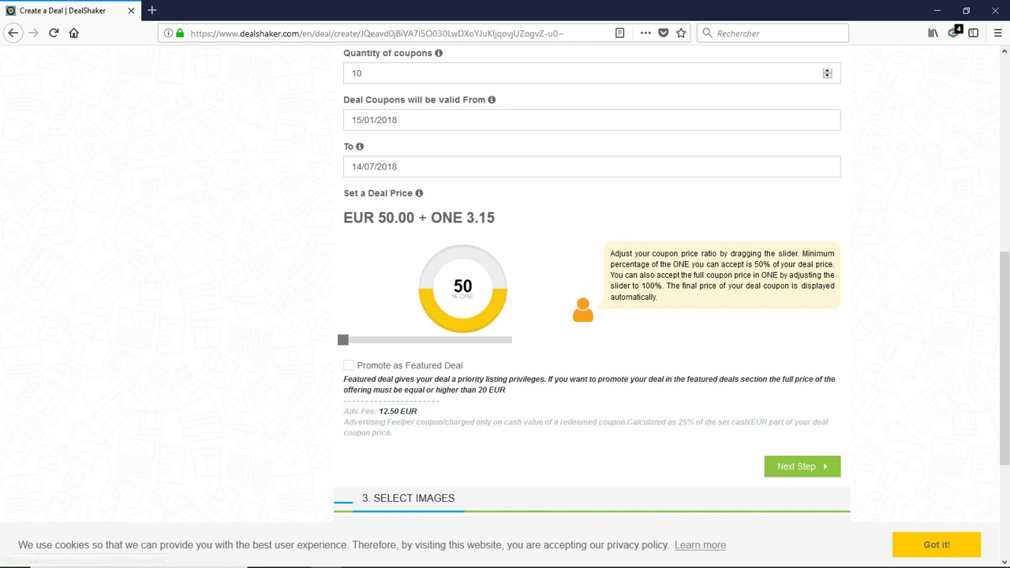
- Change the full price of the deal back to 40 EUR
{"action": "scroll", "coordinate": [505, 284], "scroll_direction": "up", "scroll_amount": 4}
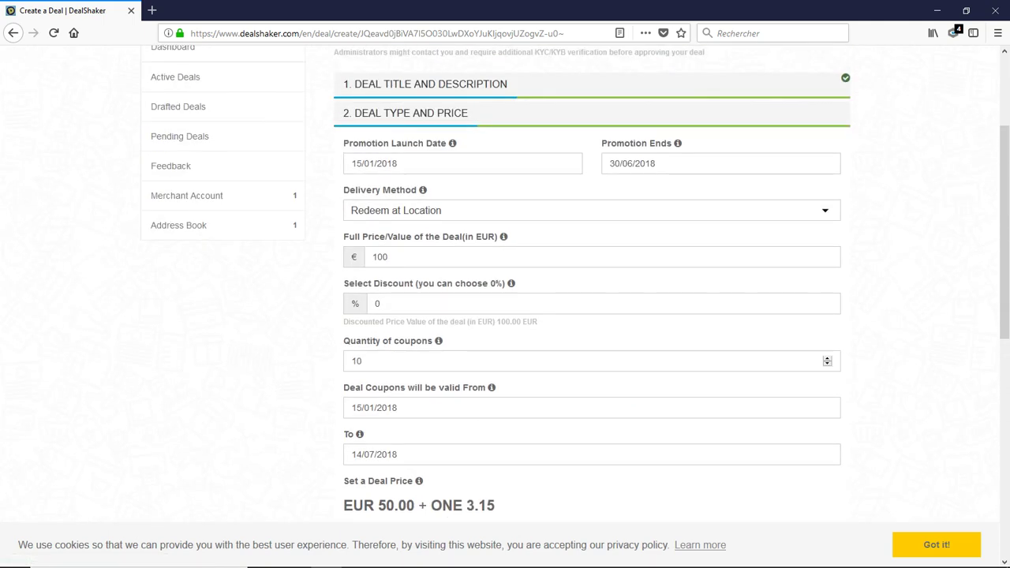
{"action": "left_click", "coordinate": [388, 257]}
{"action": "key", "text": "BackSpace"}
{"action": "key", "text": "BackSpace"}
{"action": "key", "text": "BackSpace"}
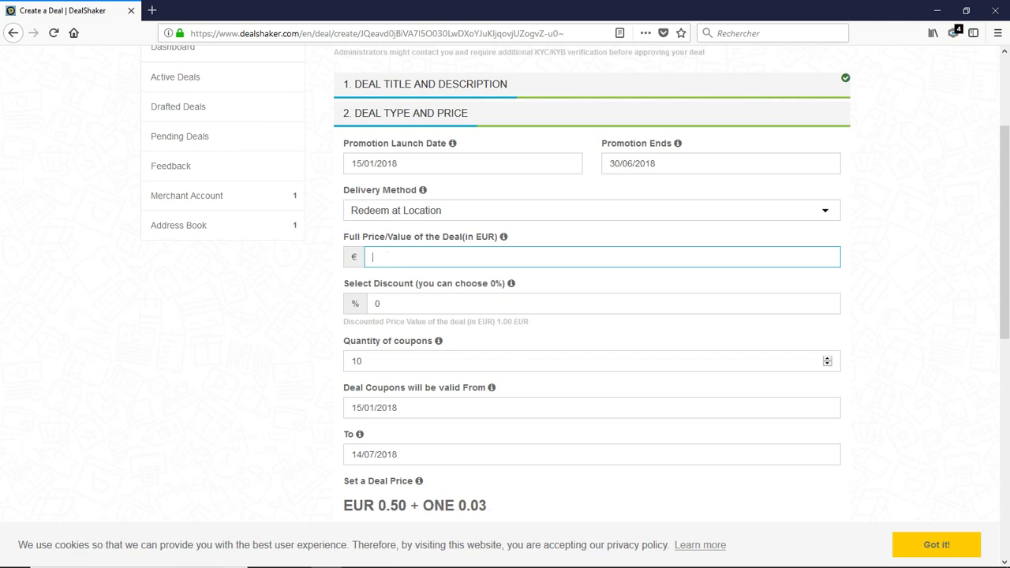
{"action": "type", "text": "40"}
- Set the deal price to 100% ONE and continue to the image selection section
{"action": "scroll", "coordinate": [387, 257], "scroll_direction": "down", "scroll_amount": 5}
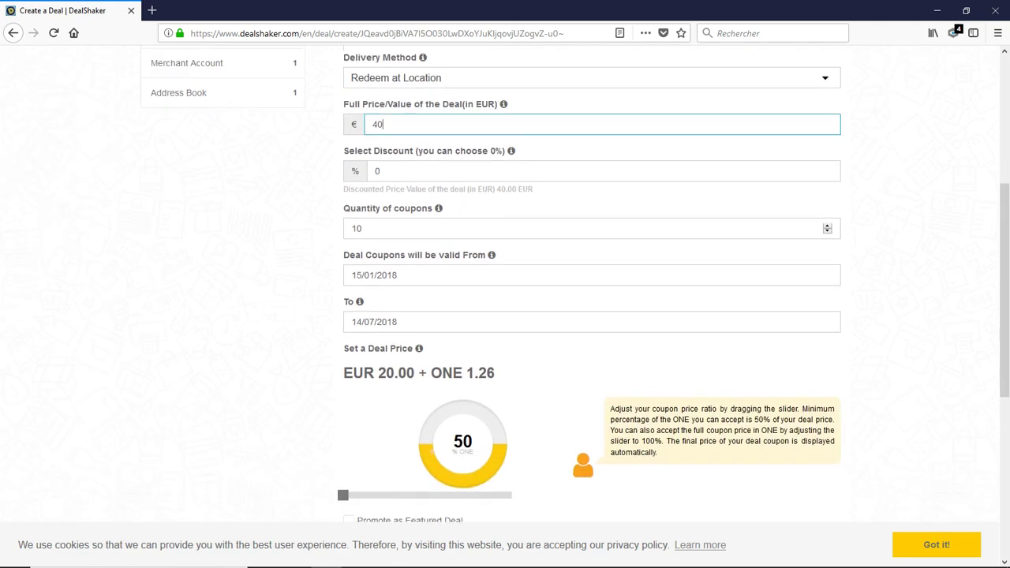
{"action": "left_click_drag", "start_coordinate": [342, 268], "coordinate": [583, 268]}
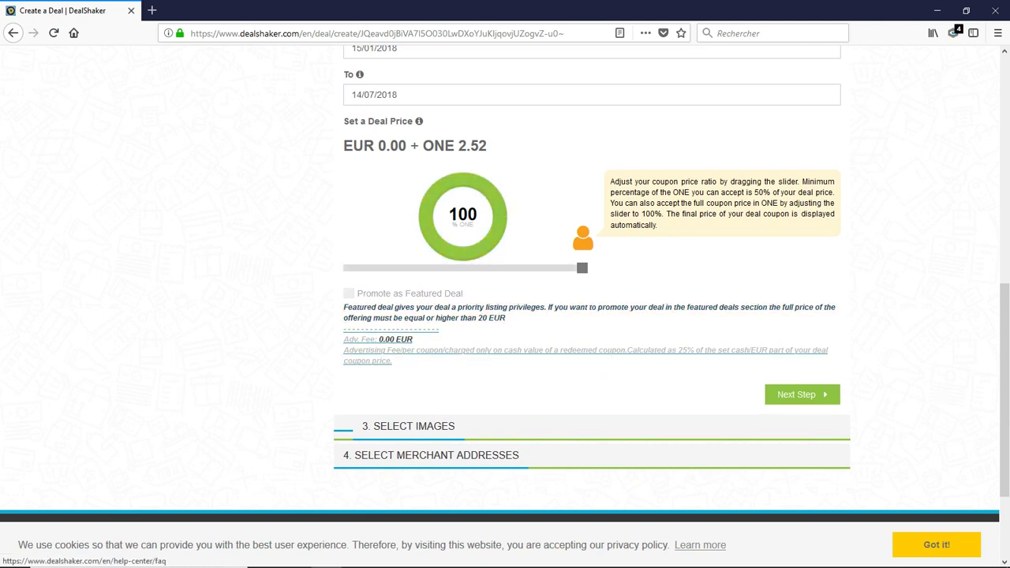
{"action": "left_click", "coordinate": [803, 395]}
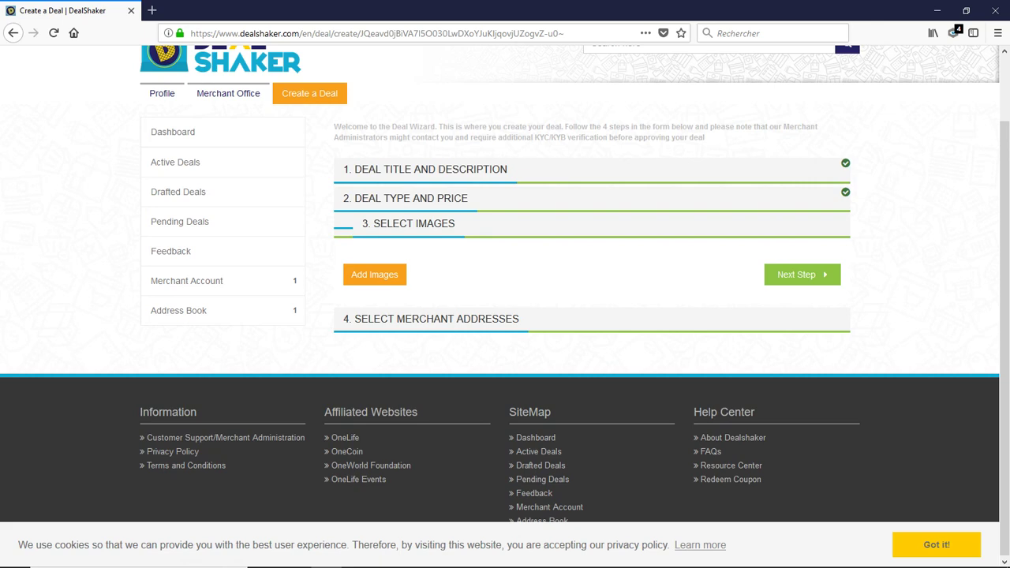
- Add the shoe photos rosefemme.jpg and Nike-Air-Max-90-Femme-Officiel-Atelier1209.jpg to the deal images
{"action": "left_click", "coordinate": [375, 275]}
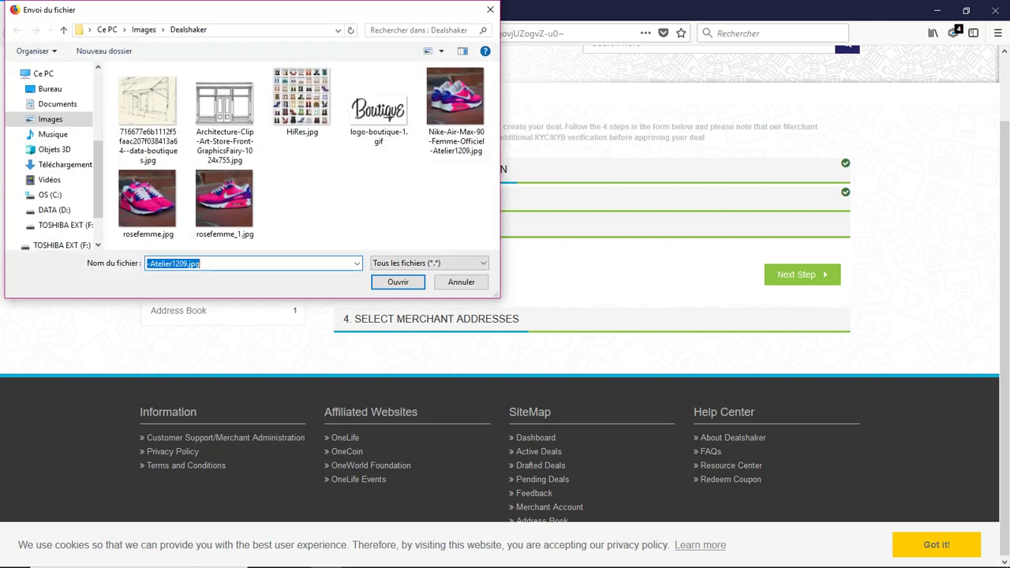
{"action": "left_click", "coordinate": [148, 201]}
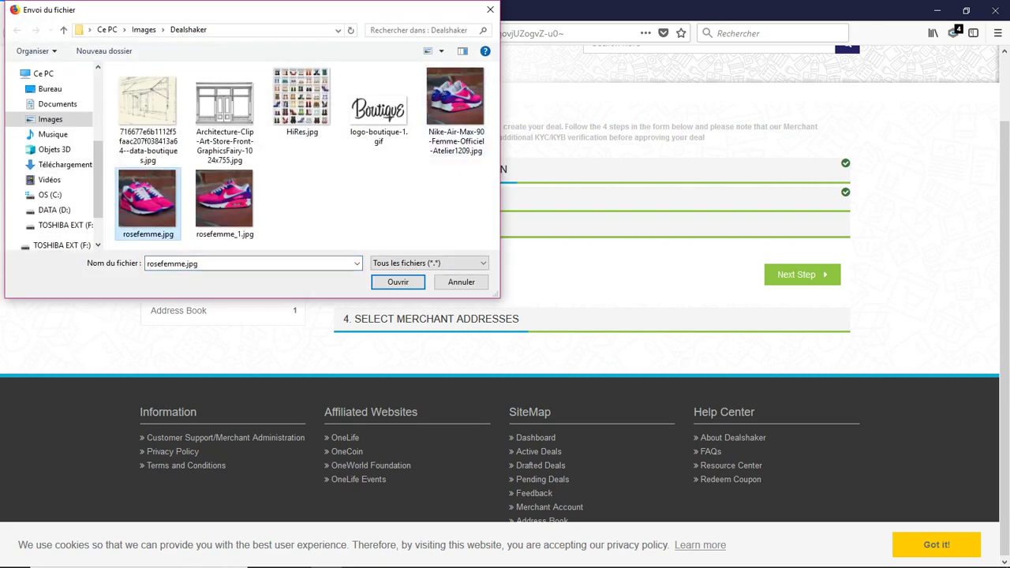
{"action": "left_click", "coordinate": [398, 281]}
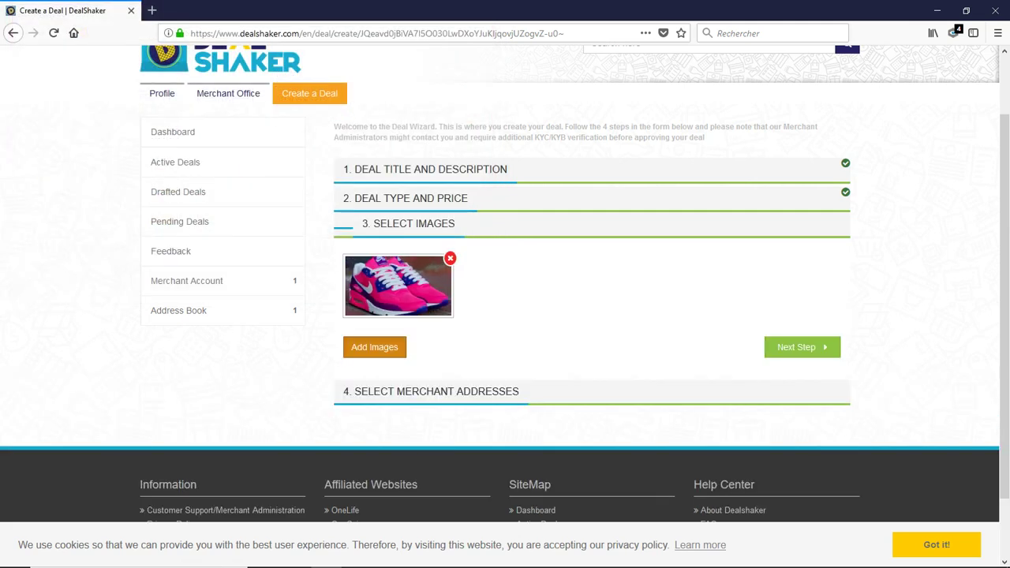
{"action": "left_click", "coordinate": [375, 347]}
{"action": "left_click", "coordinate": [454, 97]}
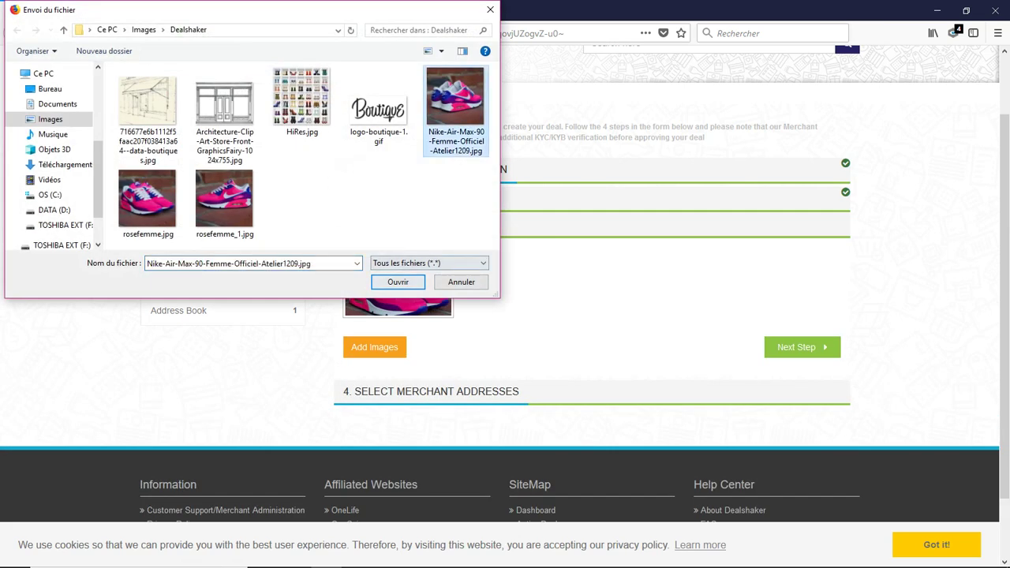
{"action": "left_click", "coordinate": [396, 281]}
- Add rosefemme_1.jpg, Architecture-Clip-Art-Store-Front-GraphicsFairy-1024x755.jpg and logo-boutique-1.gif to the deal images
{"action": "left_click", "coordinate": [375, 347]}
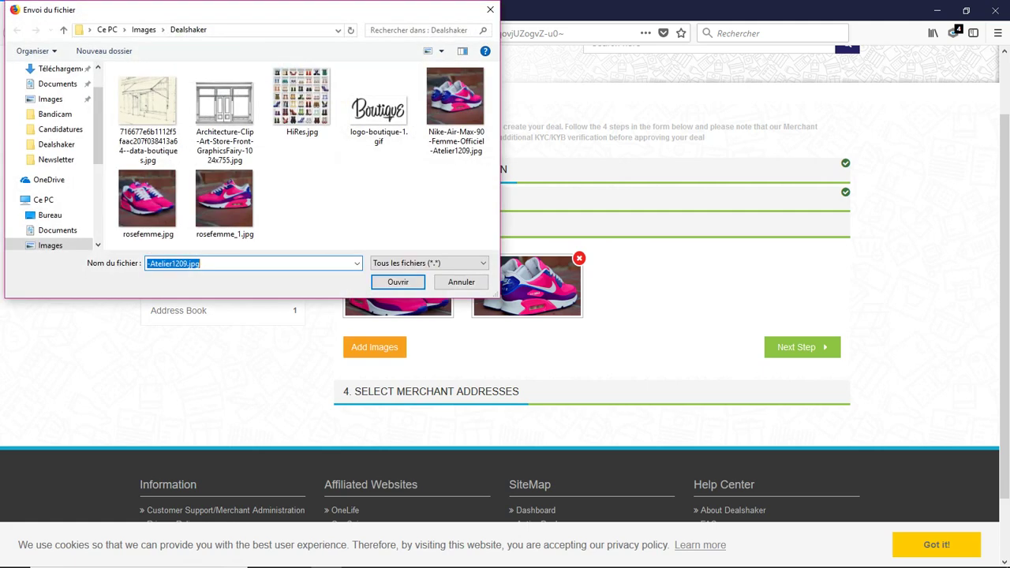
{"action": "left_click", "coordinate": [224, 199]}
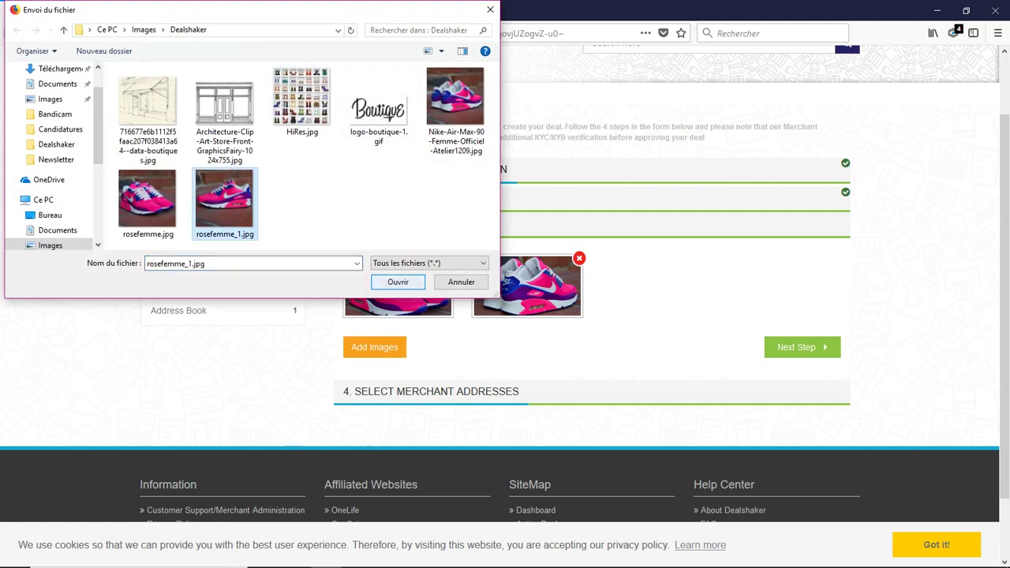
{"action": "left_click", "coordinate": [397, 282]}
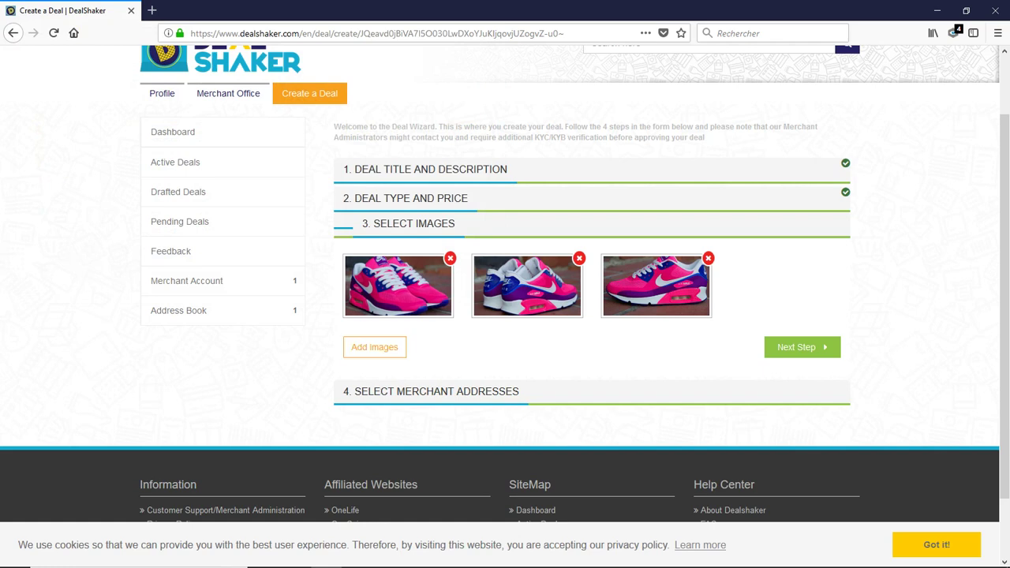
{"action": "left_click", "coordinate": [225, 115]}
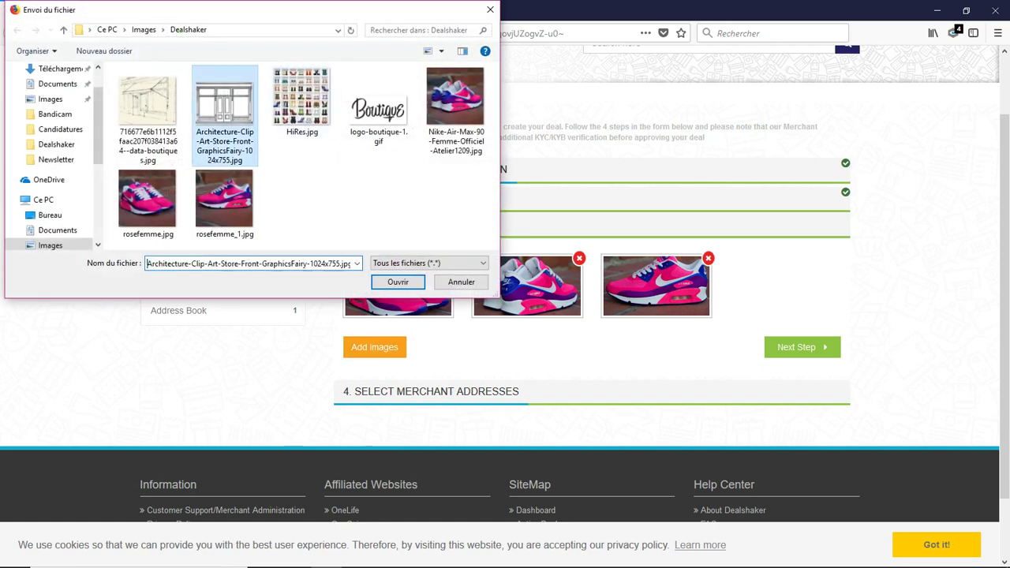
{"action": "left_click", "coordinate": [398, 282]}
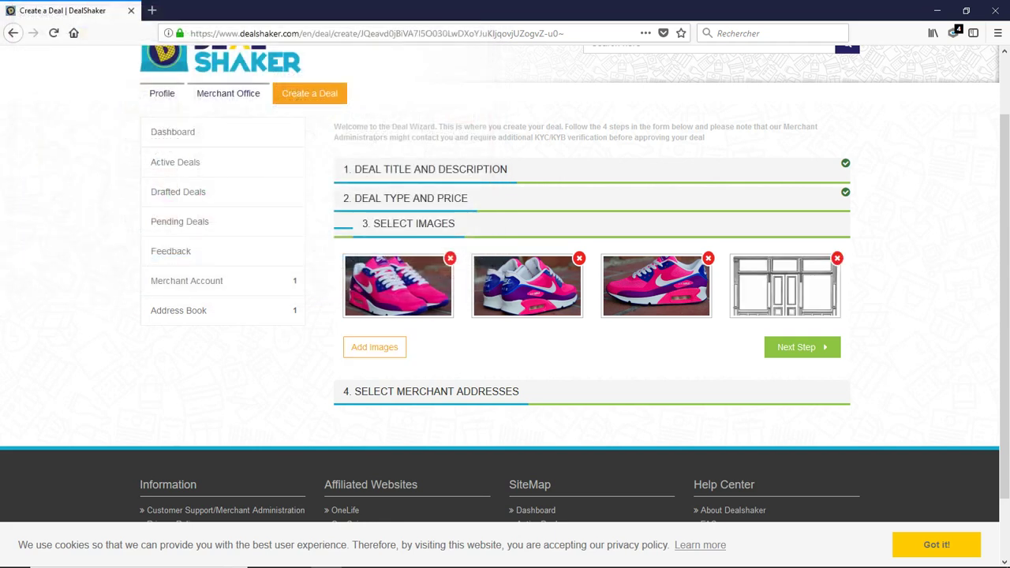
{"action": "left_click", "coordinate": [375, 347]}
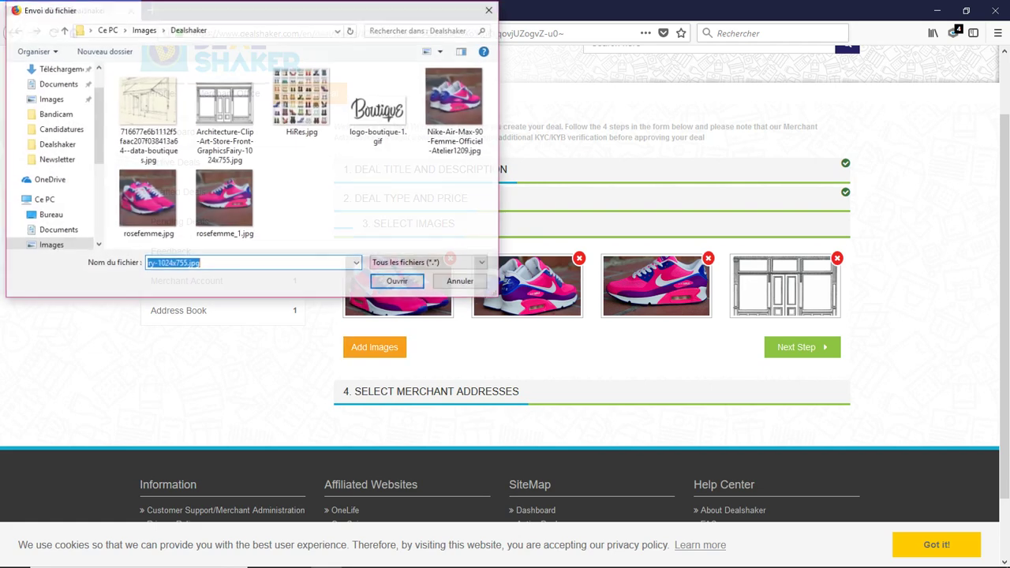
{"action": "left_click", "coordinate": [379, 106]}
{"action": "left_click", "coordinate": [398, 282]}
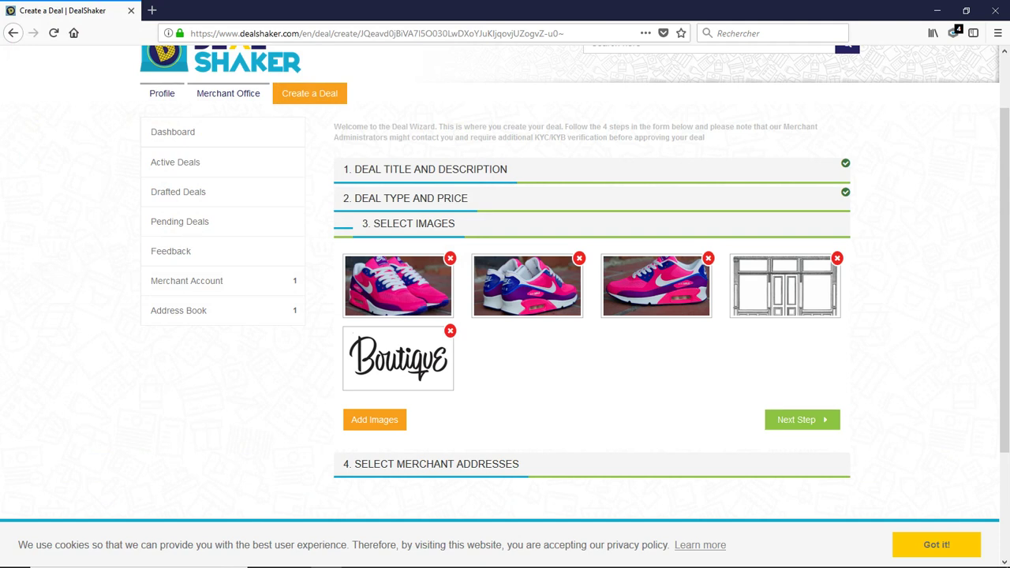
- Set Boutique de Sophie as the merchant address and paste the additional instructions about availability, the 10-day store delivery time and home delivery
{"action": "left_click", "coordinate": [802, 419]}
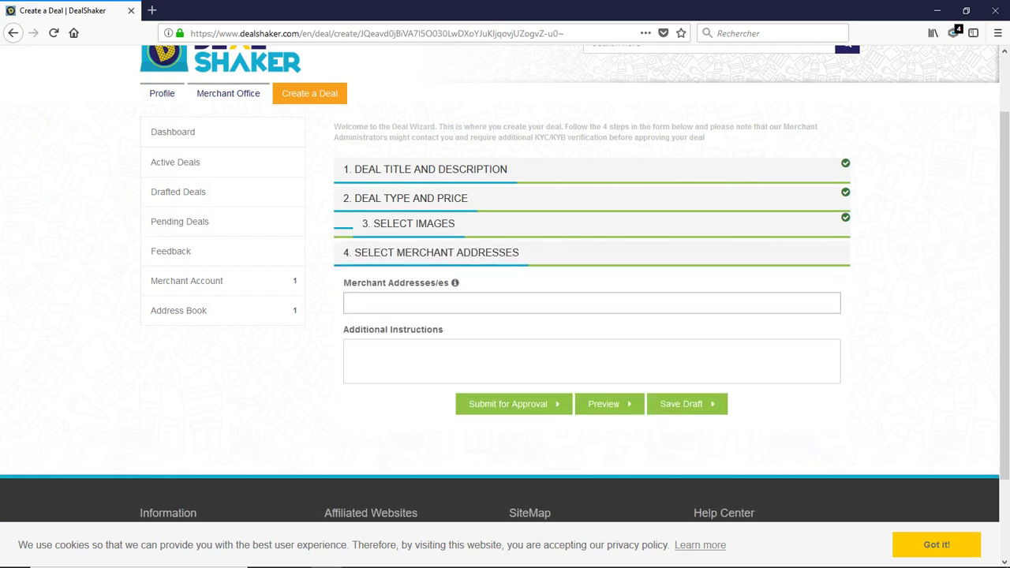
{"action": "left_click", "coordinate": [632, 303]}
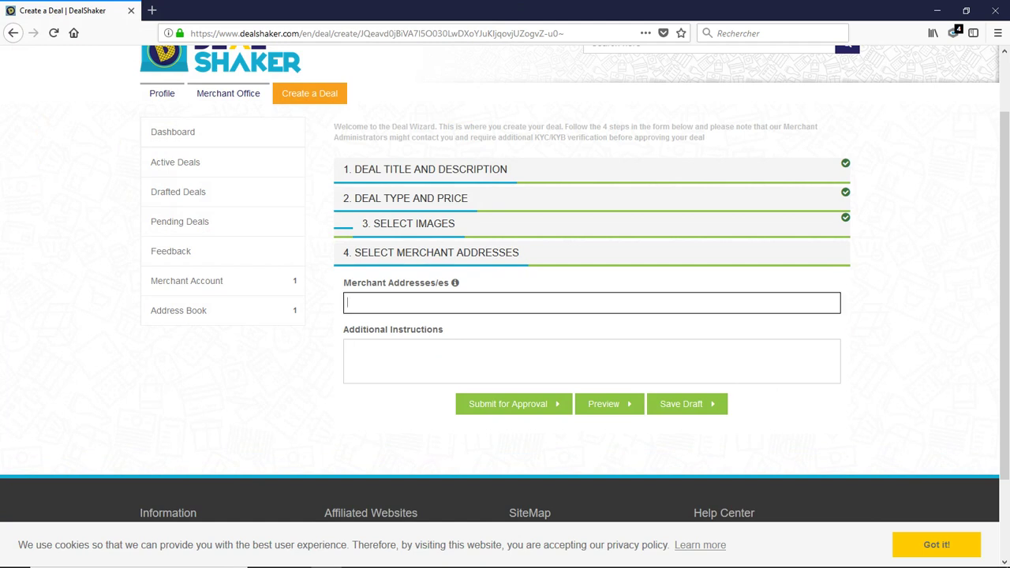
{"action": "key", "text": "Return"}
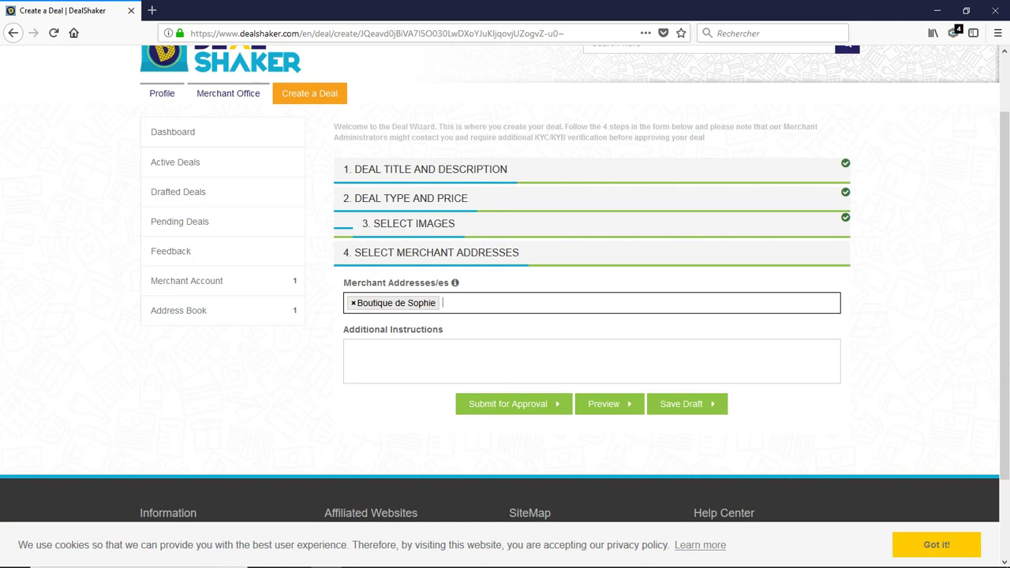
{"action": "left_click", "coordinate": [462, 359]}
{"action": "right_click", "coordinate": [462, 357]}
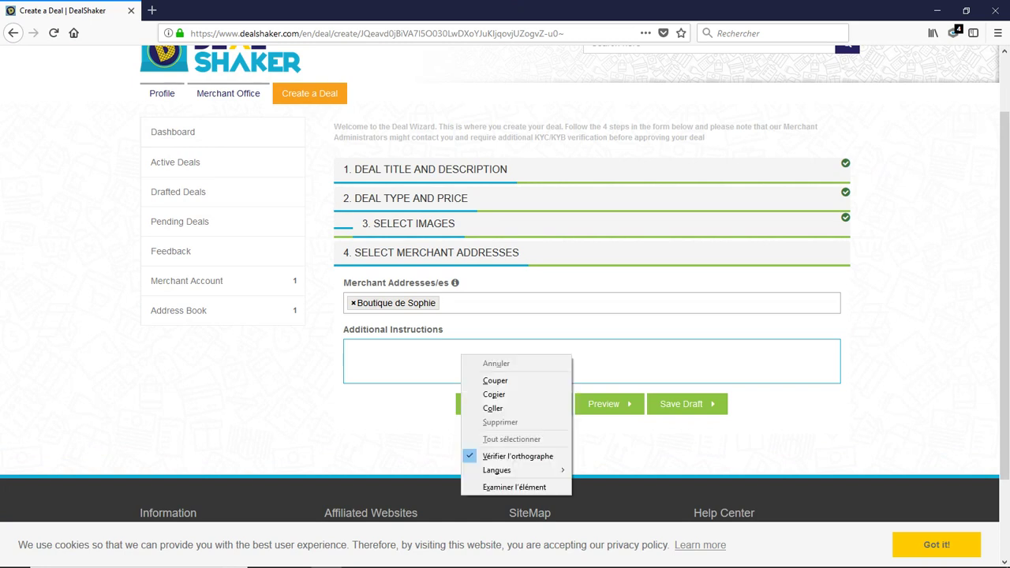
{"action": "left_click", "coordinate": [492, 408]}
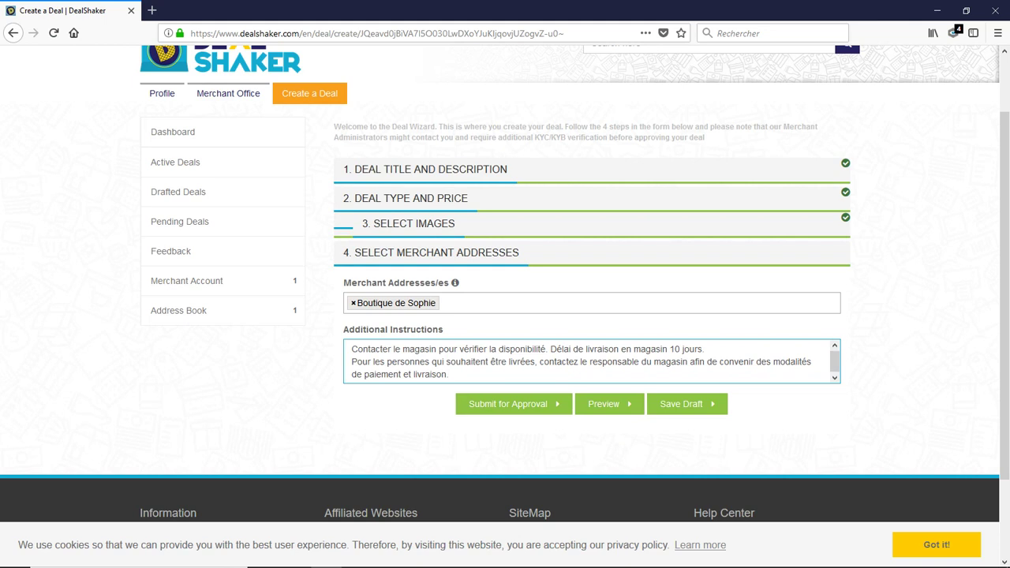
- Preview the Nike shoe deal, return to its details and save it as a draft
{"action": "left_click", "coordinate": [604, 404]}
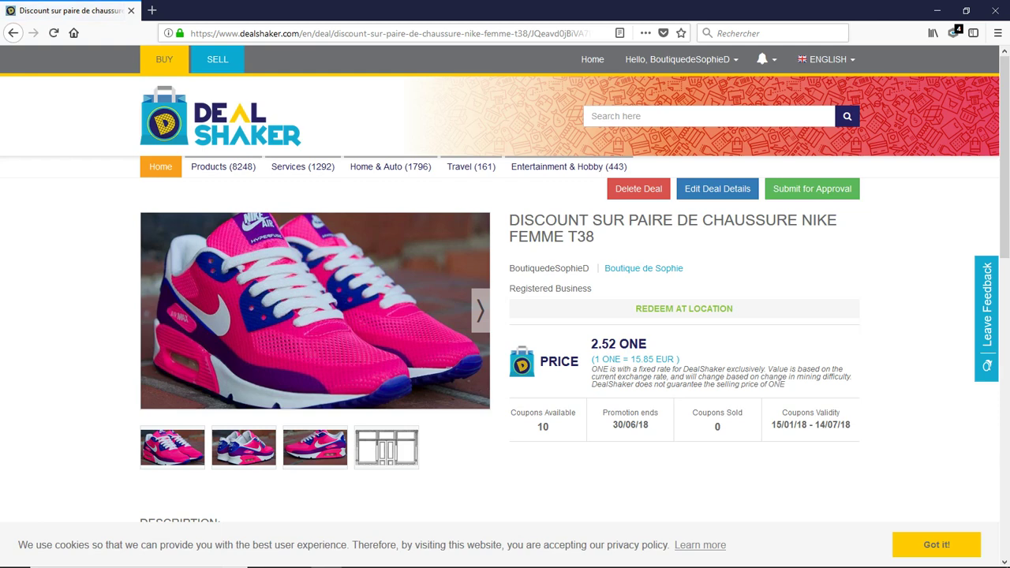
{"action": "left_click", "coordinate": [717, 189]}
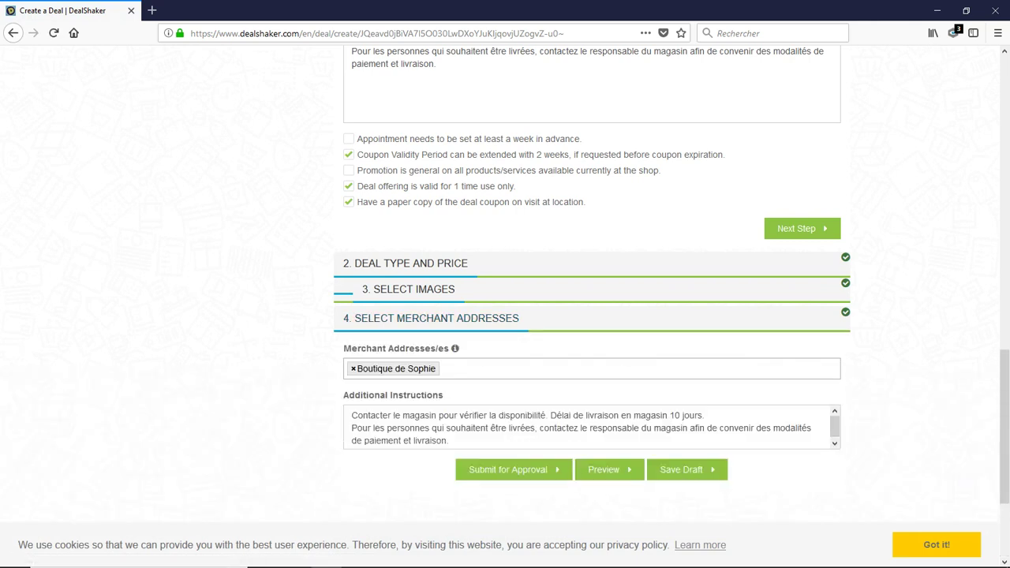
{"action": "left_click", "coordinate": [686, 470]}
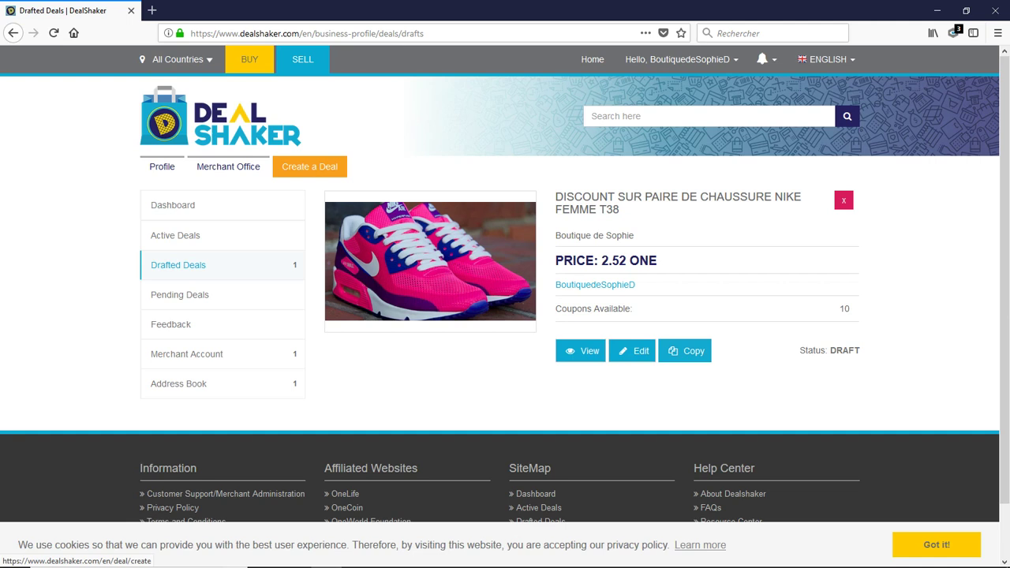
- Start a new Products deal in the Shoes category and Shoes subcategory for the registered business Boutique de Sophie
{"action": "left_click", "coordinate": [310, 167]}
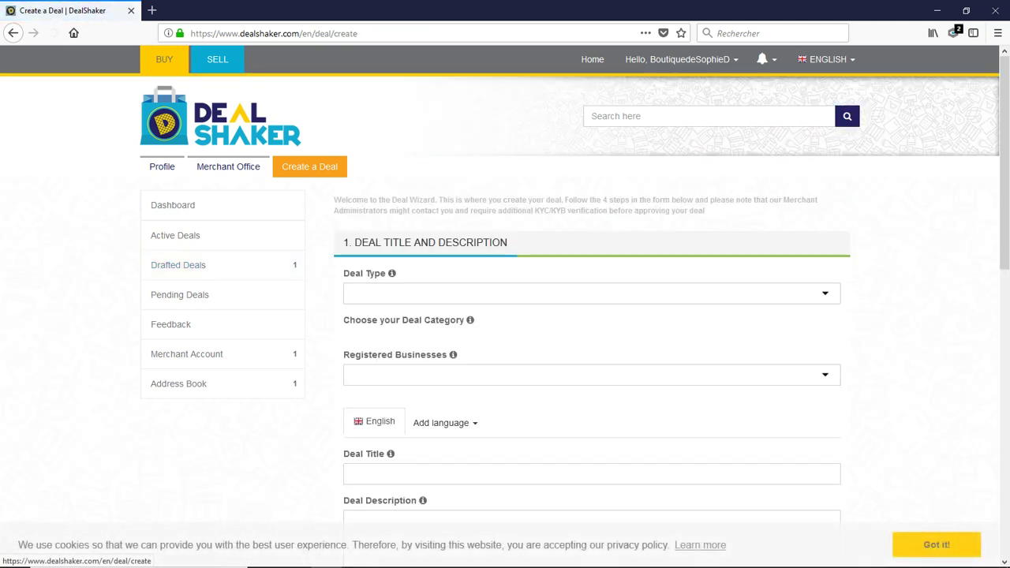
{"action": "left_click", "coordinate": [592, 292]}
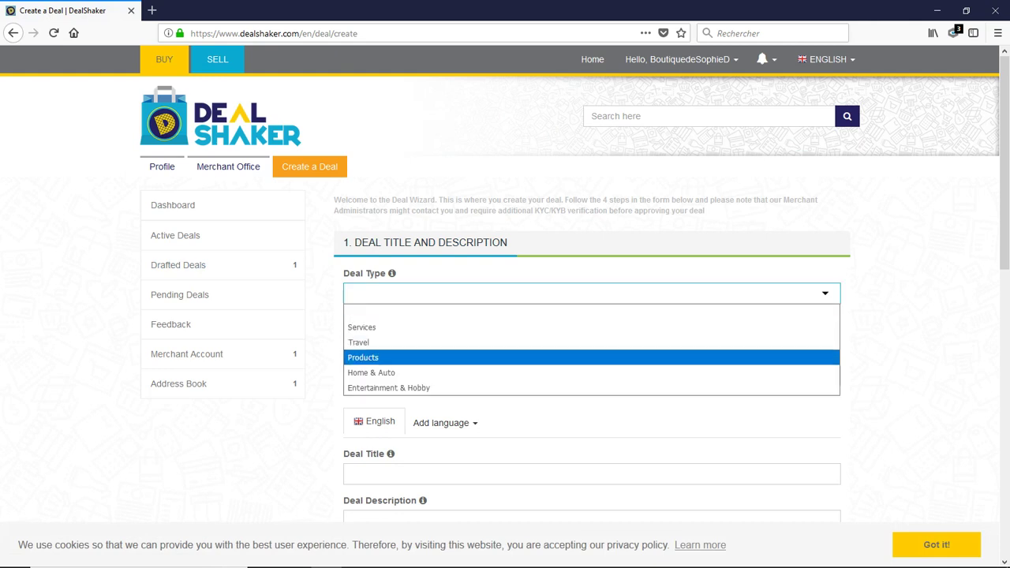
{"action": "left_click", "coordinate": [592, 358]}
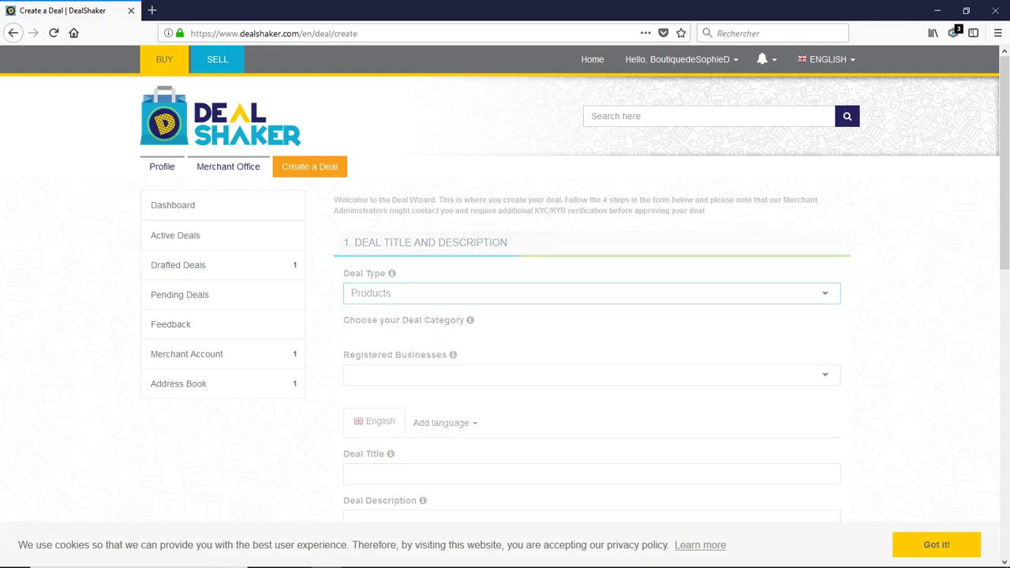
{"action": "scroll", "coordinate": [466, 174], "scroll_direction": "down", "scroll_amount": 3}
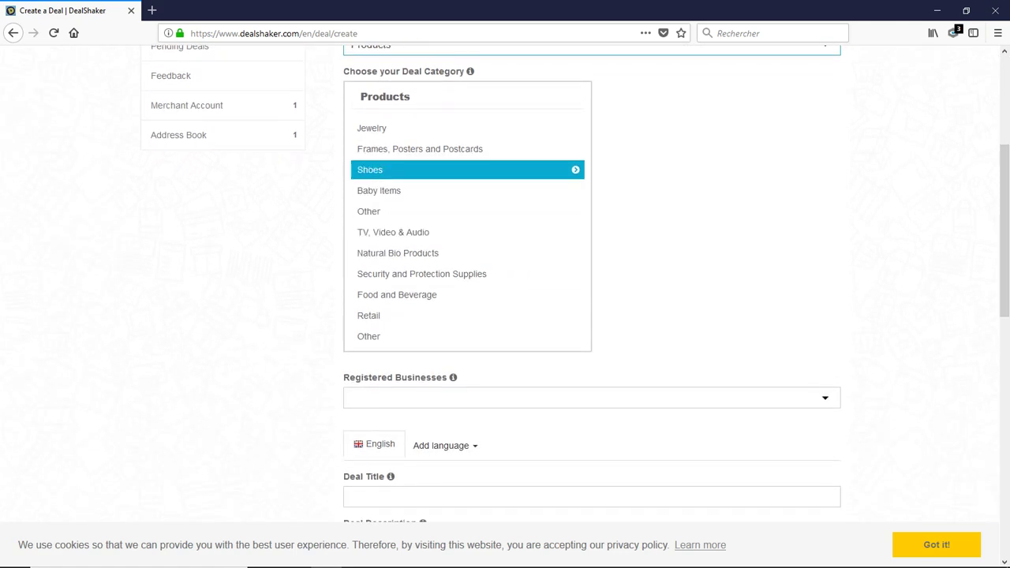
{"action": "left_click", "coordinate": [473, 170]}
{"action": "left_click", "coordinate": [618, 212]}
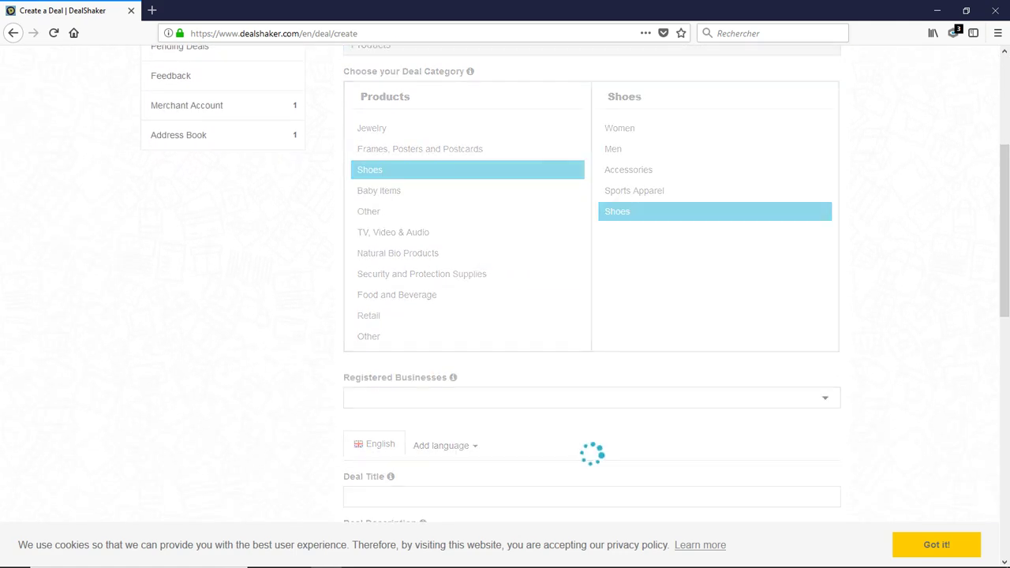
{"action": "left_click", "coordinate": [592, 398]}
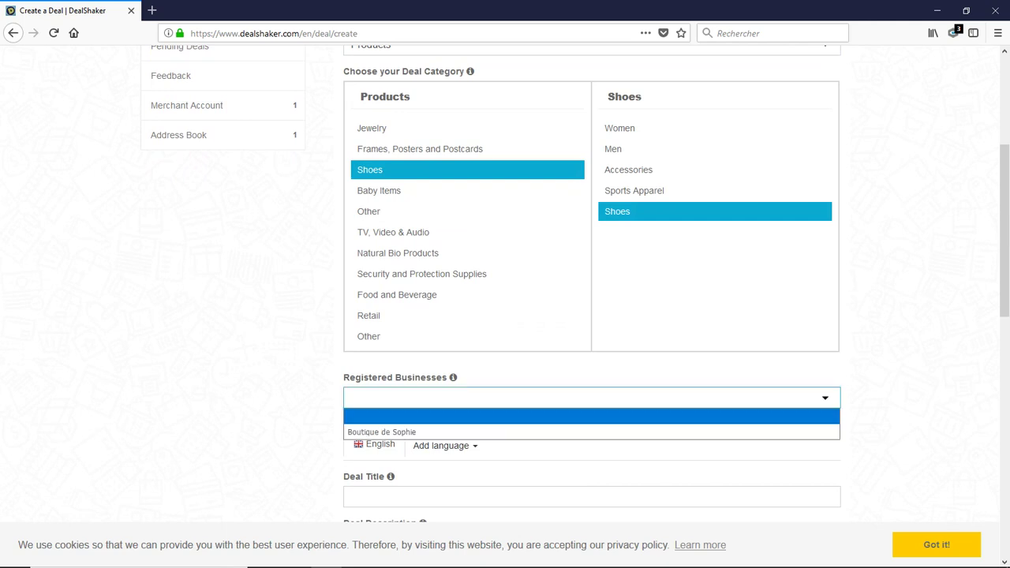
{"action": "left_click", "coordinate": [395, 432]}
- Title the deal "Coupon de réduction d'une valeur de 50€ à partir de 100€ d'achat"
{"action": "scroll", "coordinate": [592, 316], "scroll_direction": "down", "scroll_amount": 3}
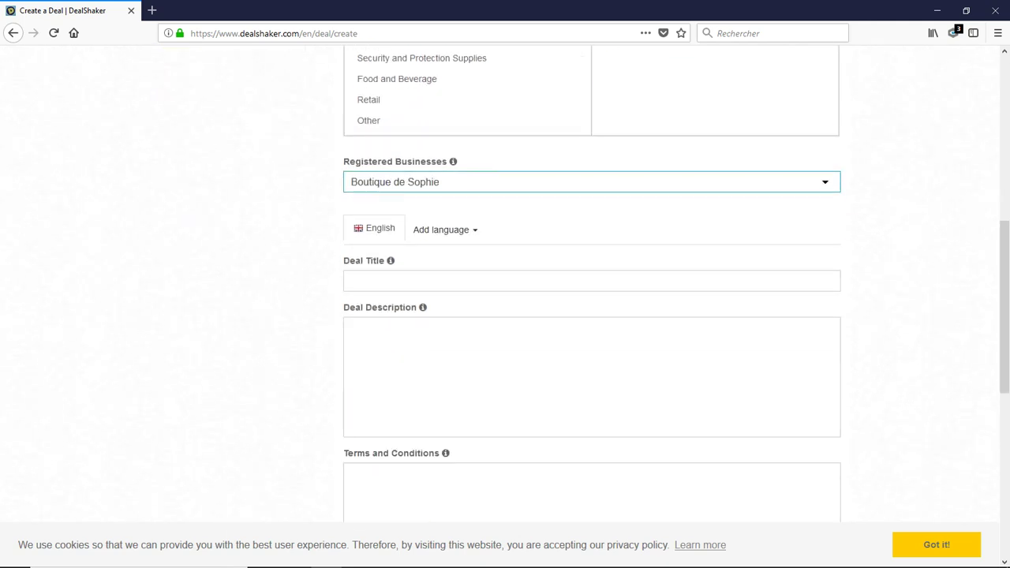
{"action": "left_click", "coordinate": [592, 281]}
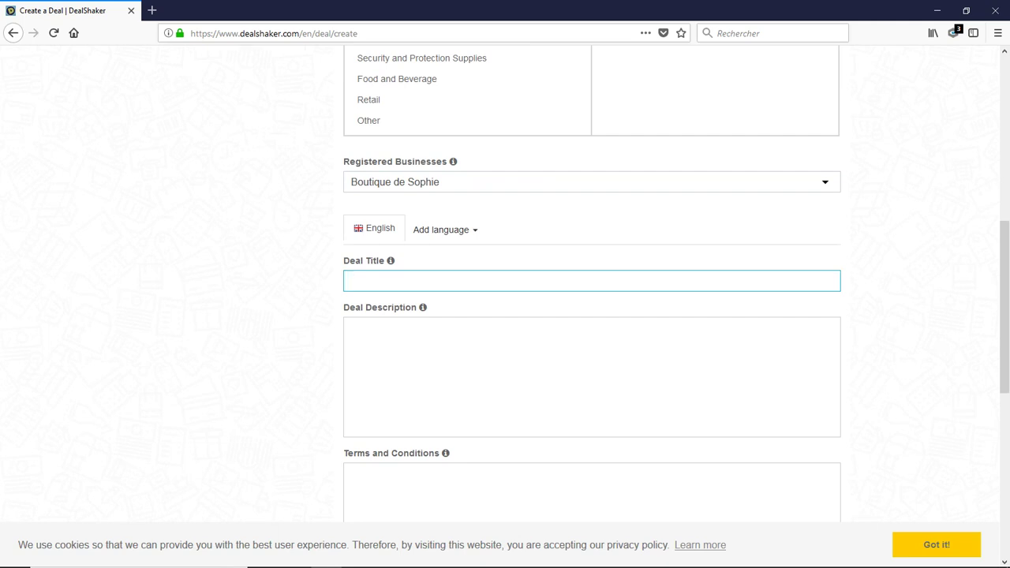
{"action": "type", "text": "Coupon de réduction d'une vale"}
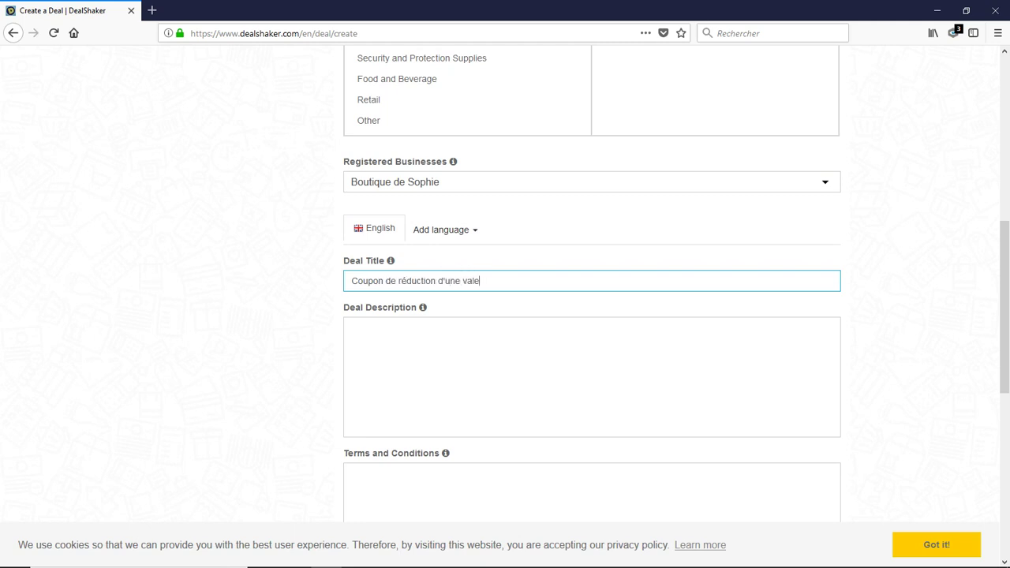
{"action": "type", "text": "ur de 50€ à partir de 100€ d'achat"}
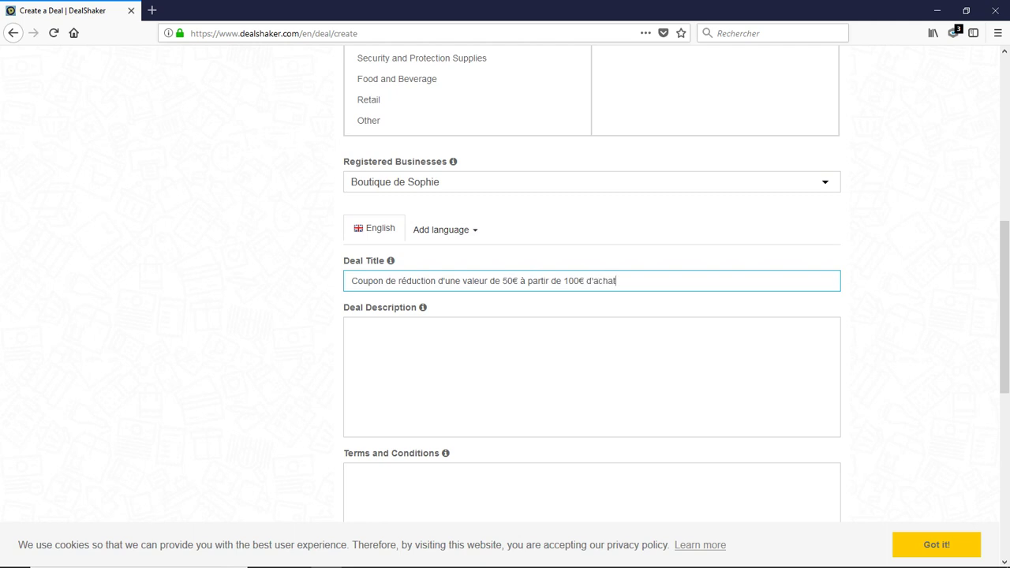
- Begin the deal description with the lines "Paires de chaussures" and "Femme, homme, enfant"
{"action": "left_click", "coordinate": [352, 328]}
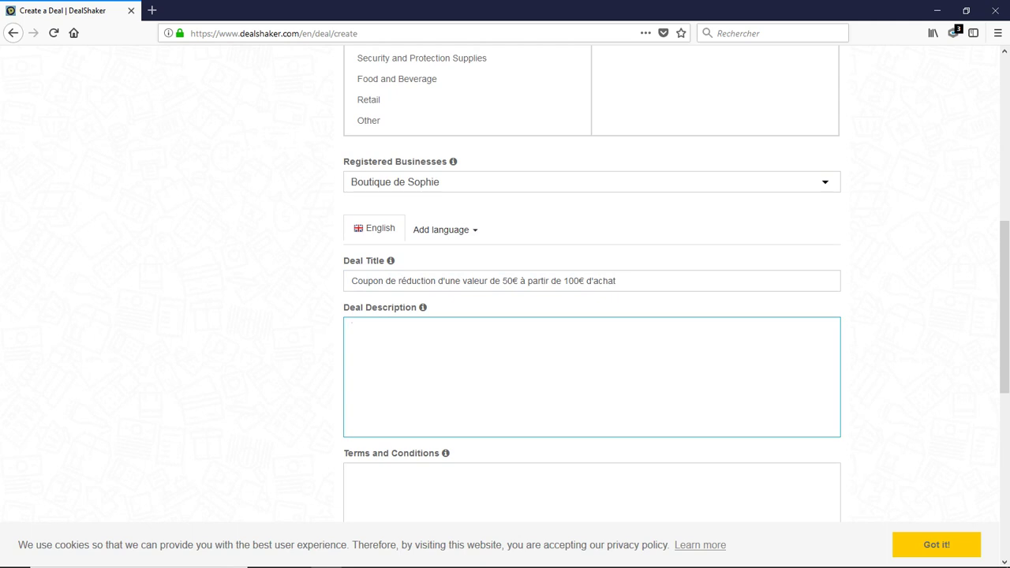
{"action": "type", "text": "Paire de"}
{"action": "key", "text": "BackSpace"}
{"action": "key", "text": "BackSpace"}
{"action": "key", "text": "BackSpace"}
{"action": "type", "text": "s de chaussures"}
{"action": "key", "text": "Return"}
{"action": "type", "text": "Femme"}
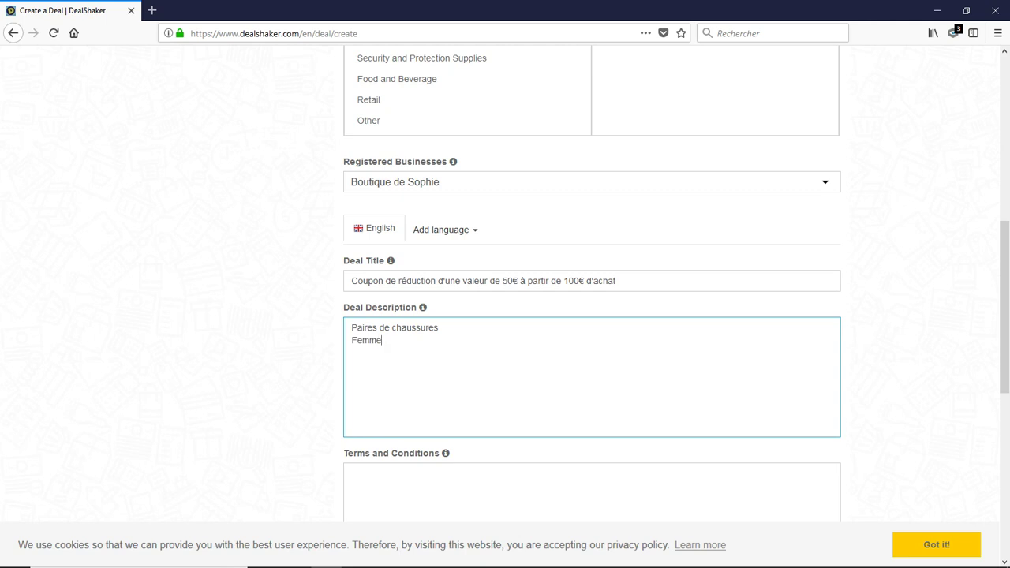
{"action": "type", "text": ", homme, enfant"}
{"action": "key", "text": "Return"}
{"action": "key", "text": "Return"}
- Paste the 50€ in-store discount text with the website link into the description and make "chaussure" plural in its last line
{"action": "right_click", "coordinate": [385, 380]}
{"action": "left_click", "coordinate": [417, 435]}
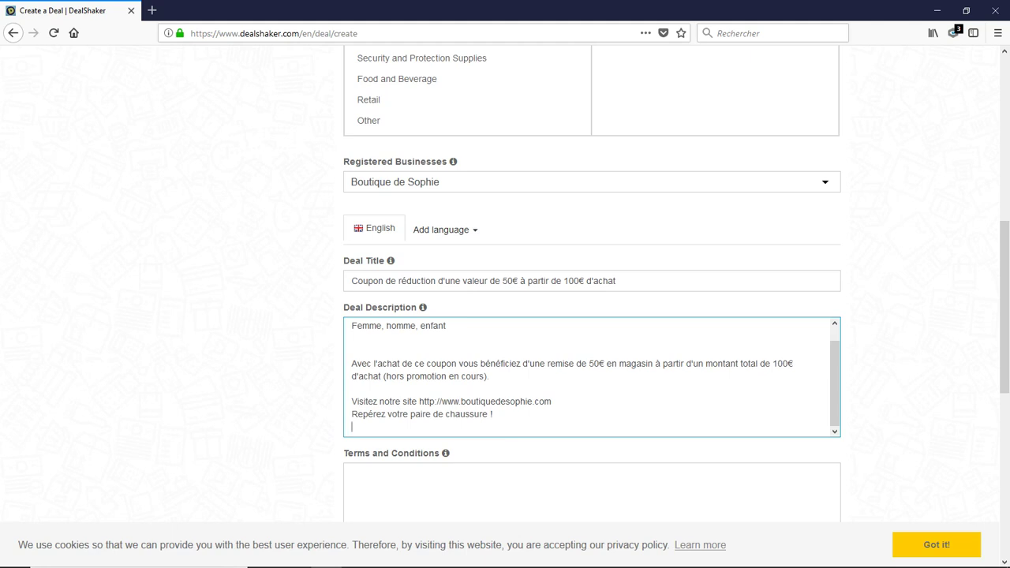
{"action": "left_click", "coordinate": [488, 414]}
{"action": "type", "text": "s"}
- Paste the terms and conditions covering the purchase-based in-store reduction, the exclusion of other promotions and the contact line
{"action": "scroll", "coordinate": [505, 284], "scroll_direction": "down", "scroll_amount": 2}
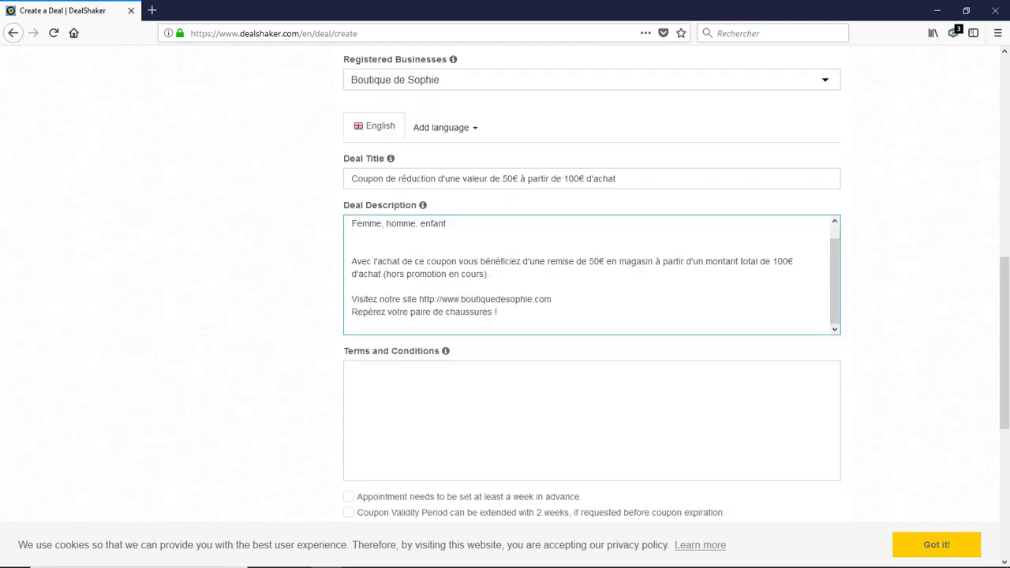
{"action": "scroll", "coordinate": [592, 285], "scroll_direction": "down", "scroll_amount": 2}
{"action": "left_click", "coordinate": [353, 185]}
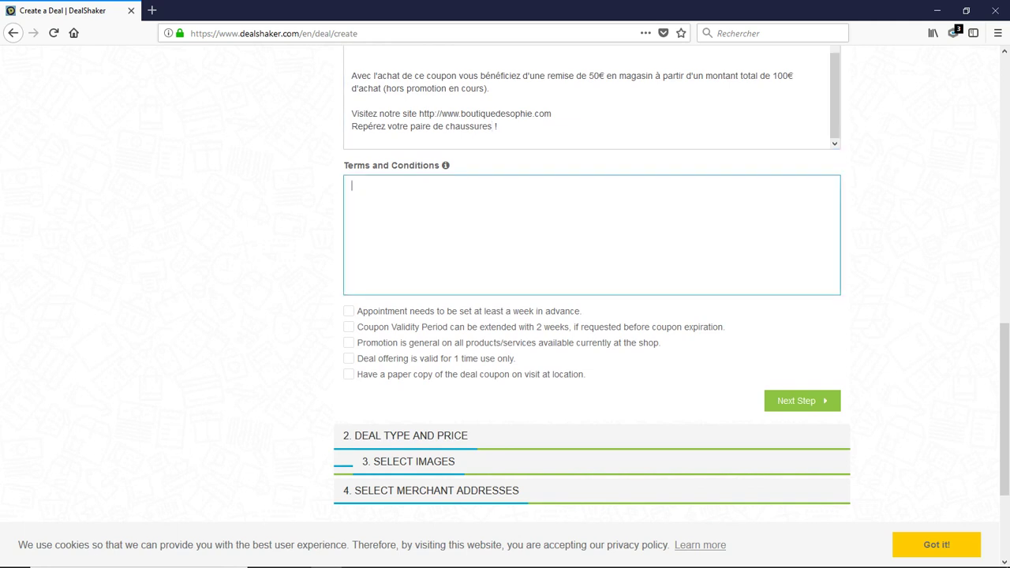
{"action": "right_click", "coordinate": [511, 224]}
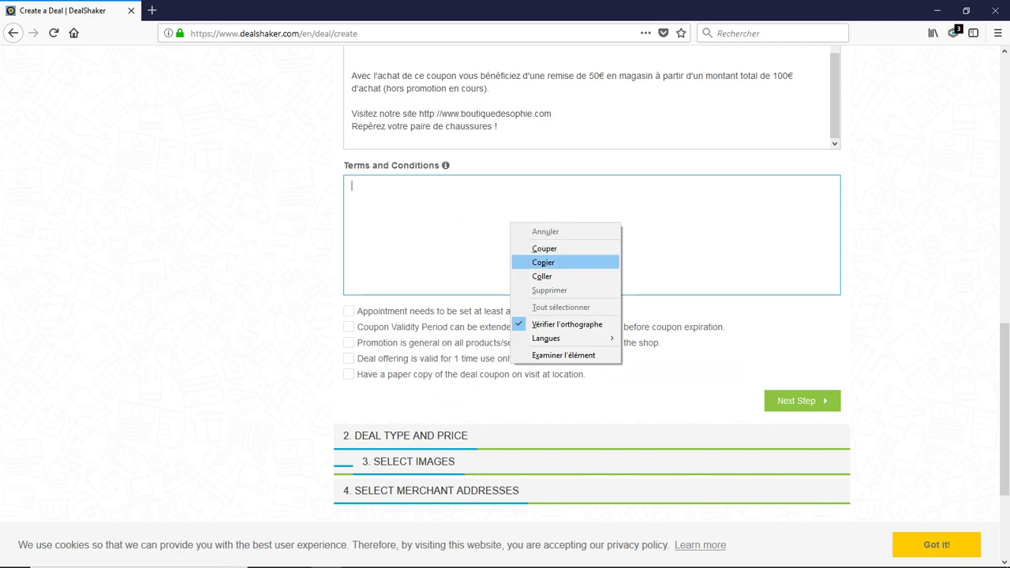
{"action": "left_click", "coordinate": [543, 276]}
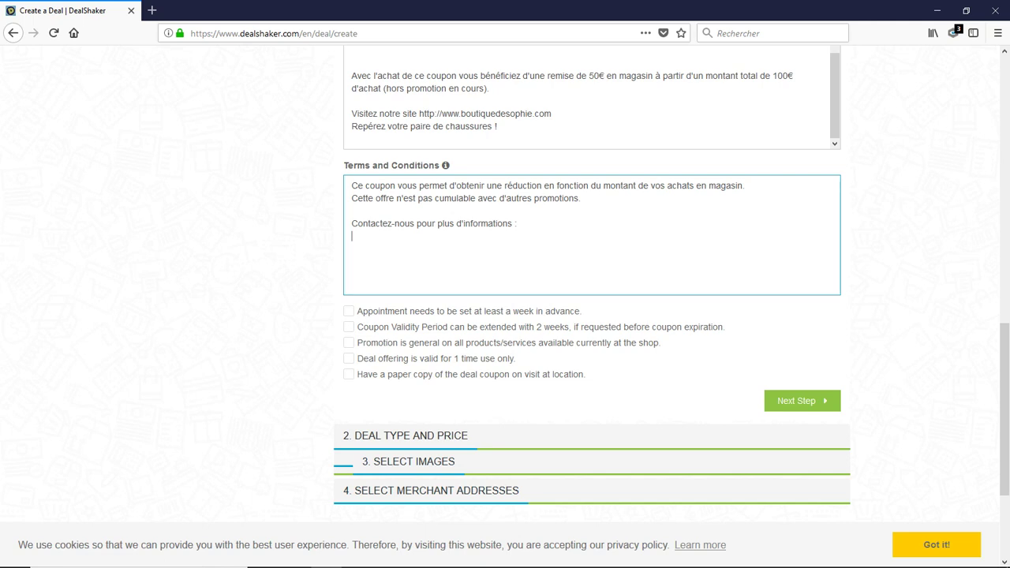
- Enable the 2-week validity extension, general promotion, one-time use and paper copy conditions, and continue to the deal type and price section
{"action": "scroll", "coordinate": [505, 284], "scroll_direction": "down", "scroll_amount": 2}
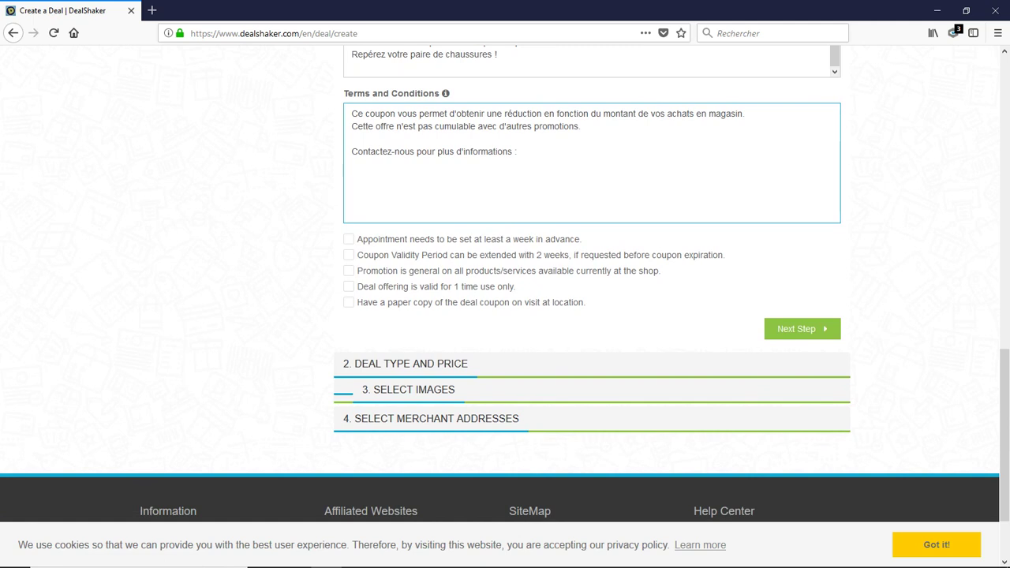
{"action": "left_click", "coordinate": [348, 255]}
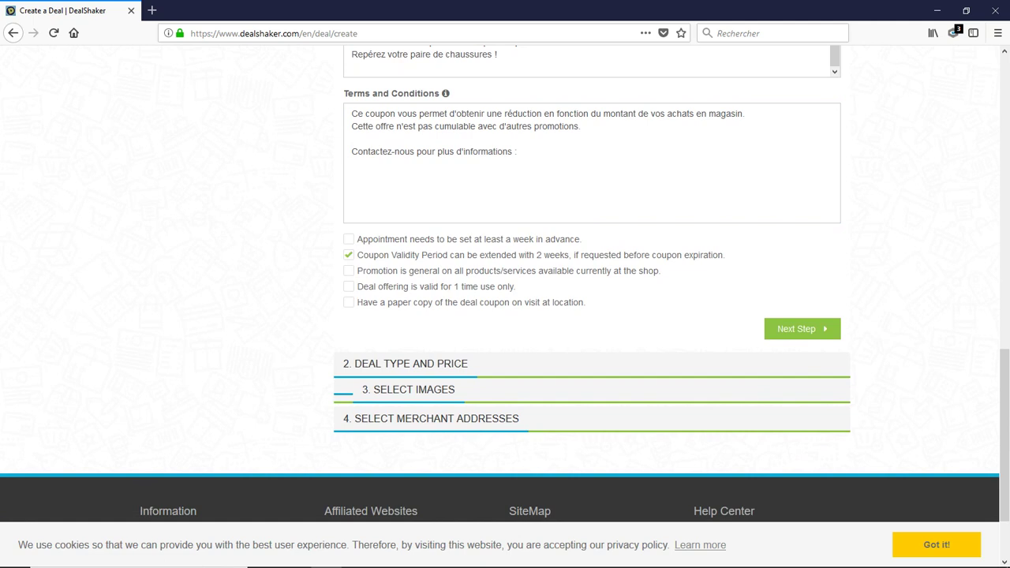
{"action": "left_click", "coordinate": [348, 271]}
{"action": "left_click", "coordinate": [348, 287]}
{"action": "left_click", "coordinate": [348, 302]}
{"action": "left_click", "coordinate": [802, 329]}
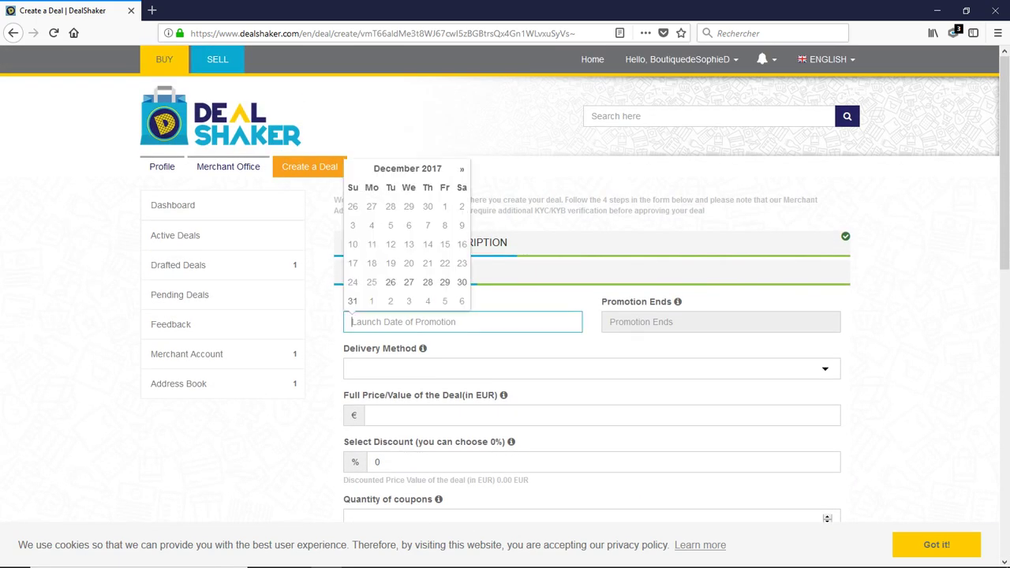
- Set the promotion launch date to 15/01/2018 and its end date to 30/06/2018
{"action": "left_click", "coordinate": [462, 168]}
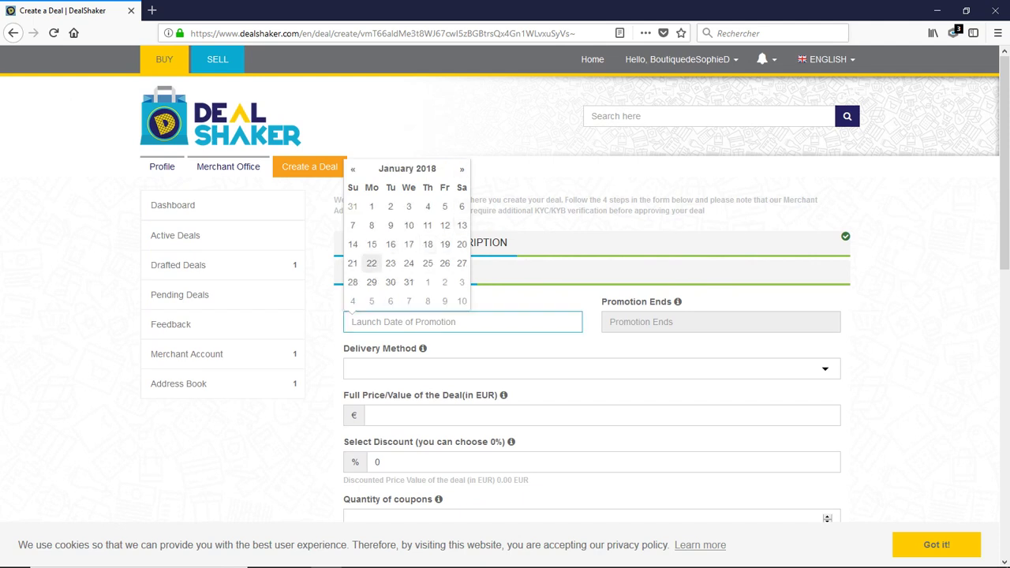
{"action": "left_click", "coordinate": [370, 244]}
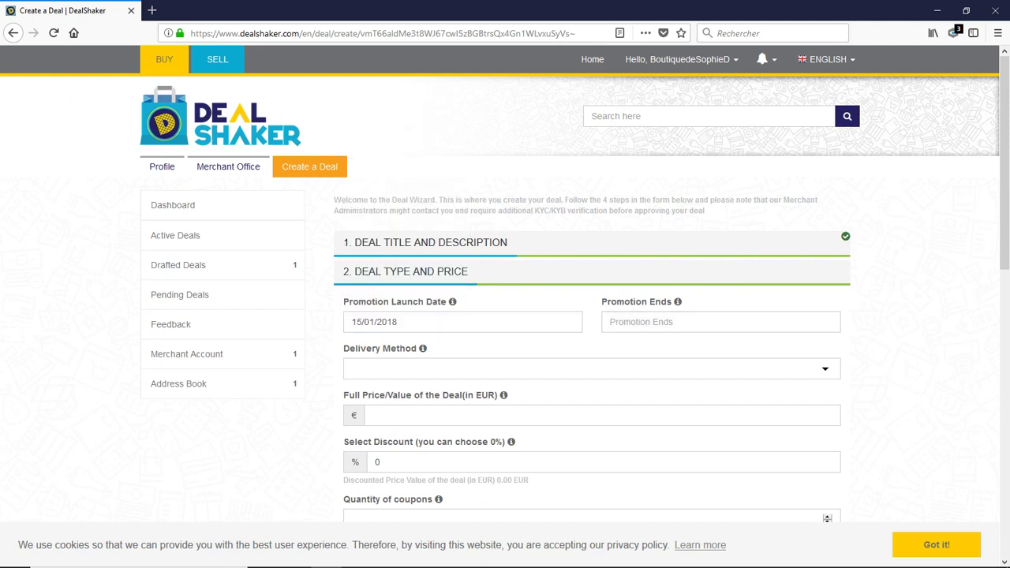
{"action": "left_click", "coordinate": [720, 322]}
{"action": "left_click", "coordinate": [719, 169]}
{"action": "left_click", "coordinate": [719, 169]}
{"action": "left_click", "coordinate": [720, 169]}
{"action": "left_click", "coordinate": [719, 169]}
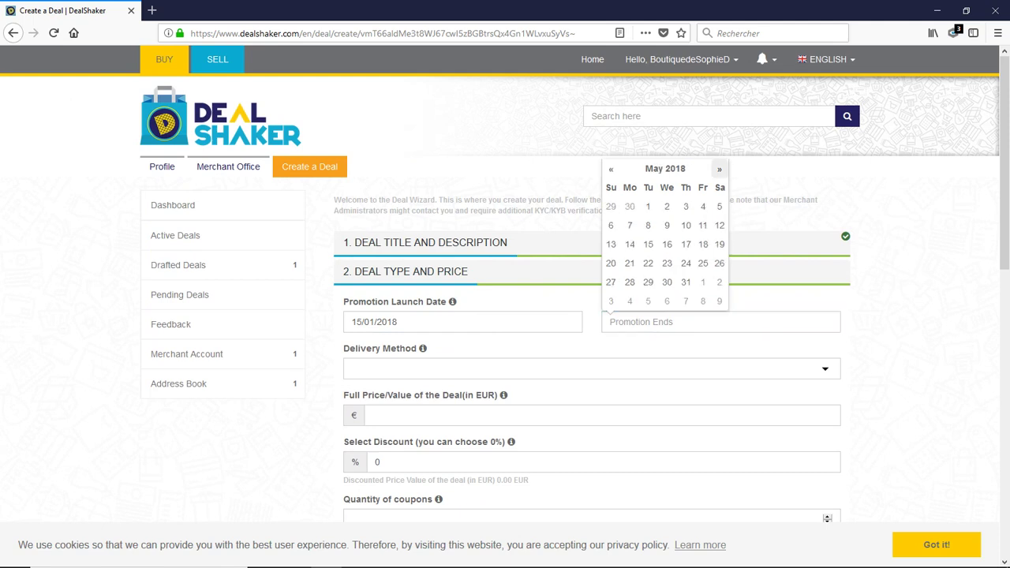
{"action": "left_click", "coordinate": [719, 169]}
{"action": "left_click", "coordinate": [719, 282]}
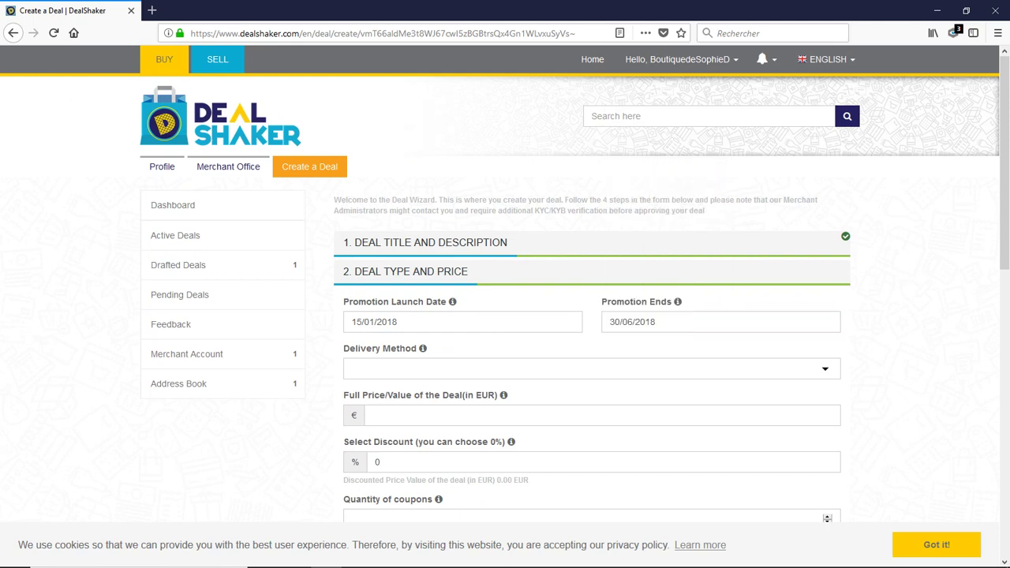
- Choose Redeem at Location as the delivery method and set the deal's full price to 50 EUR
{"action": "left_click", "coordinate": [671, 369]}
{"action": "left_click", "coordinate": [592, 418]}
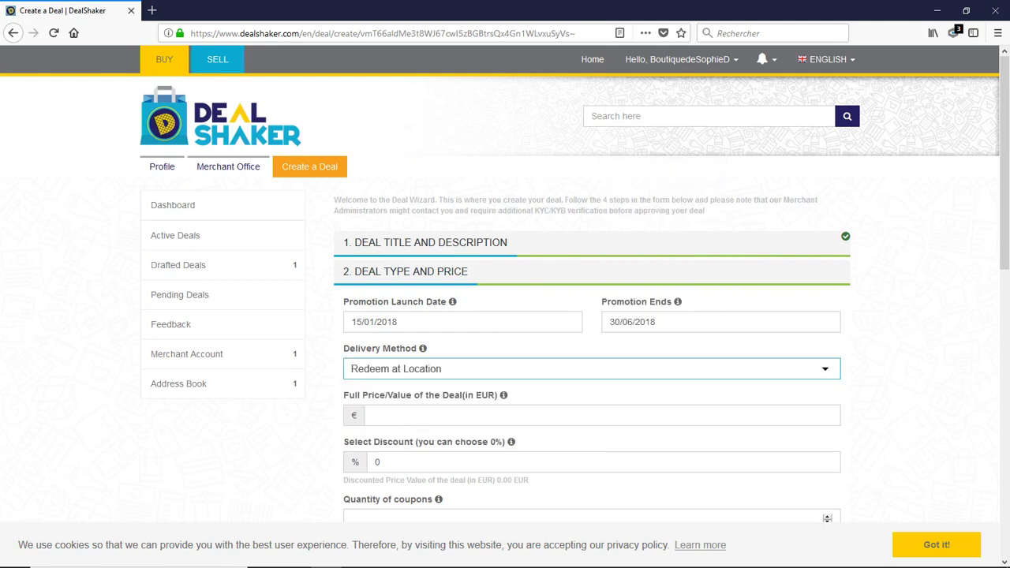
{"action": "scroll", "coordinate": [592, 316], "scroll_direction": "down", "scroll_amount": 3}
{"action": "key", "text": "Tab"}
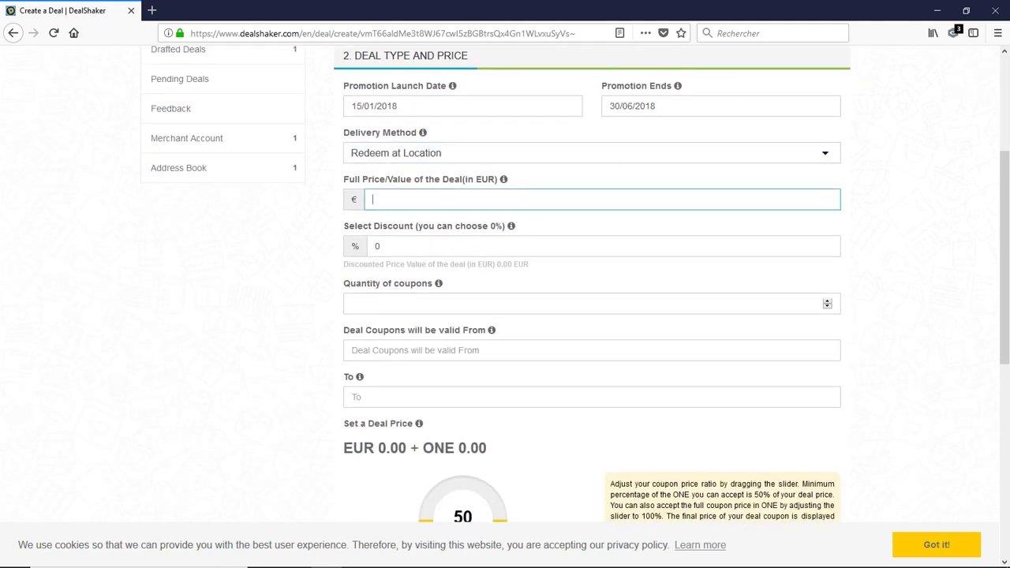
{"action": "type", "text": "50"}
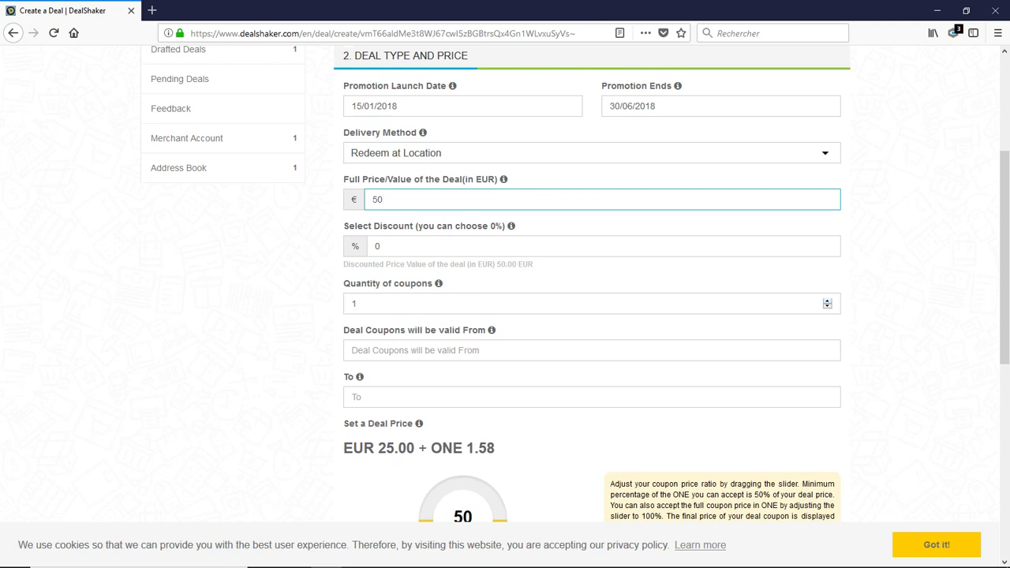
- Set the quantity of coupons to 50, leaving the discount at 0%
{"action": "key", "text": "Tab"}
{"action": "key", "text": "Tab"}
{"action": "type", "text": "5"}
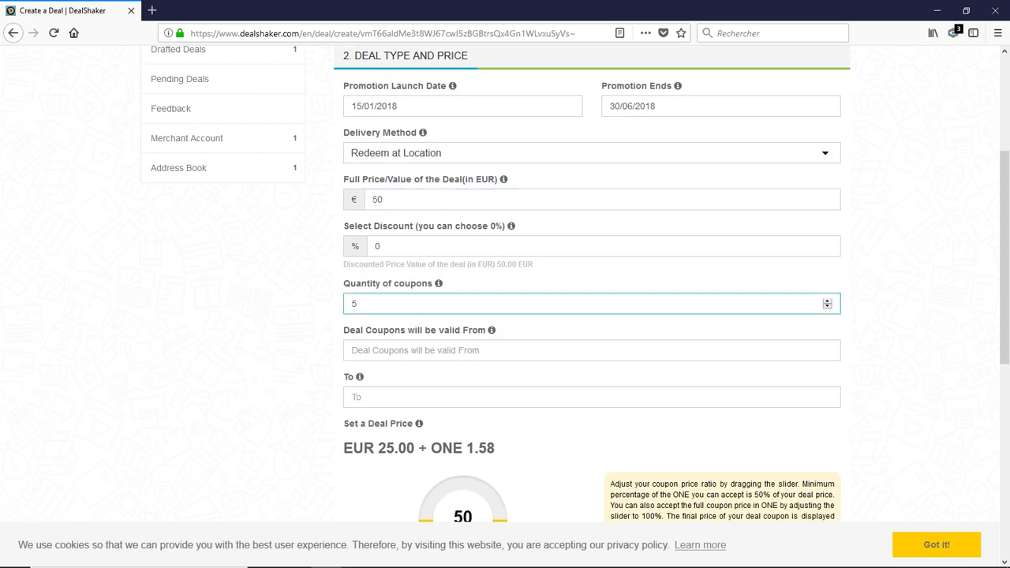
{"action": "key", "text": "BackSpace"}
{"action": "type", "text": "30"}
{"action": "key", "text": "BackSpace"}
{"action": "key", "text": "BackSpace"}
{"action": "type", "text": "50"}
- Make the deal coupons valid from 15/01/2018 to 14/07/2018
{"action": "key", "text": "Tab"}
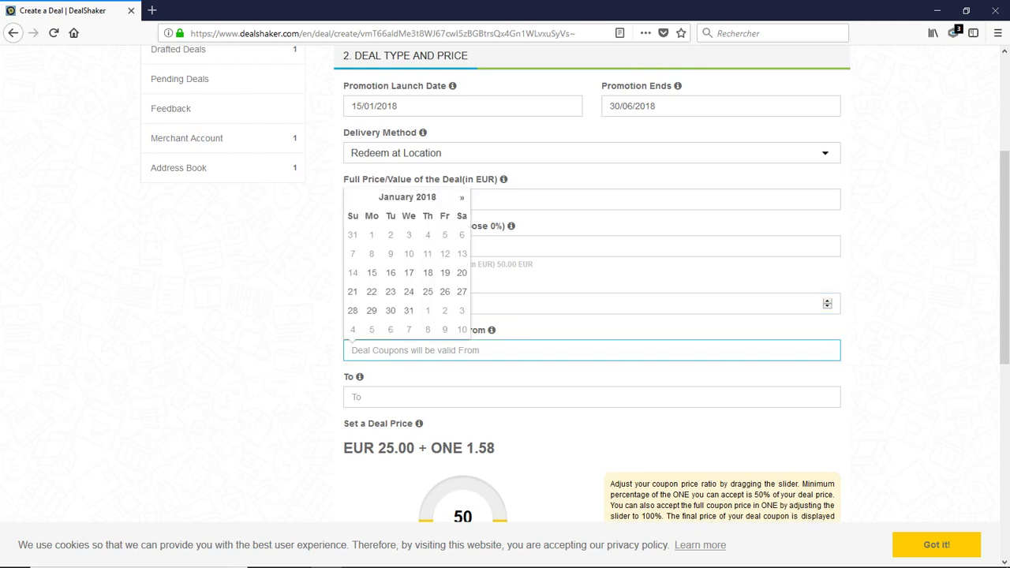
{"action": "left_click", "coordinate": [371, 273]}
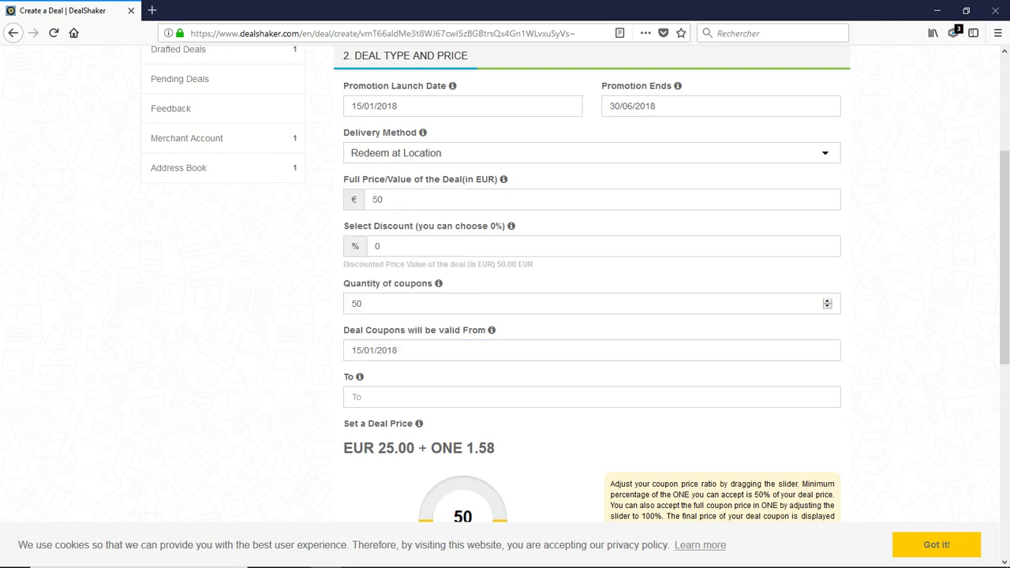
{"action": "left_click", "coordinate": [394, 397]}
{"action": "left_click", "coordinate": [461, 244]}
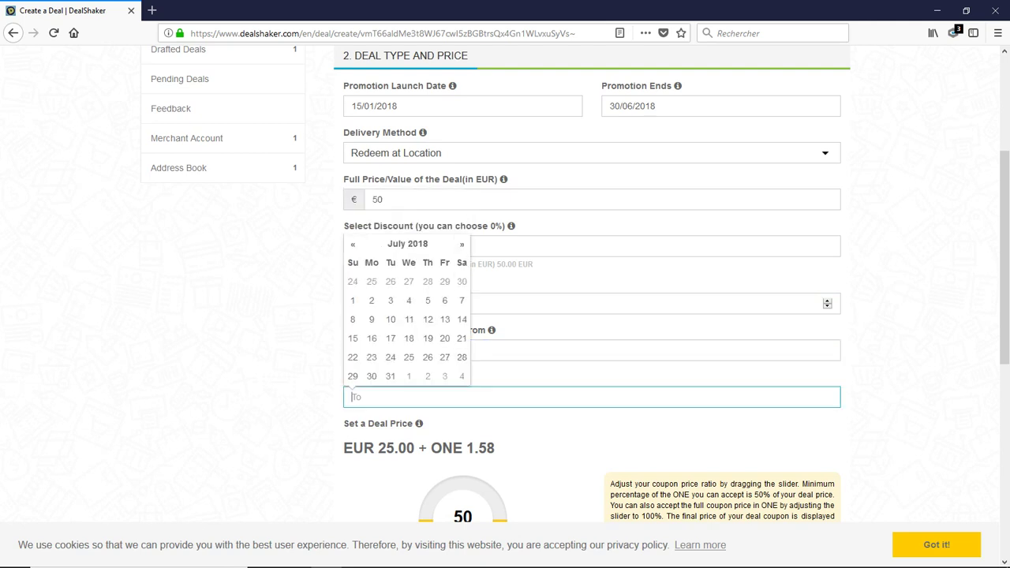
{"action": "left_click", "coordinate": [462, 318]}
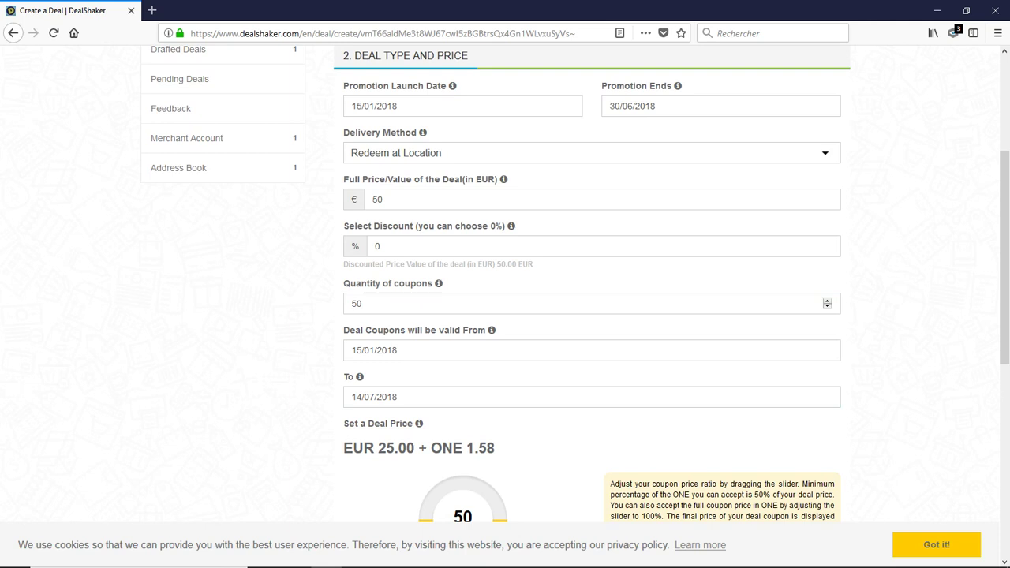
- Raise the deal price ratio to 100% ONE and continue to the image selection section
{"action": "scroll", "coordinate": [580, 284], "scroll_direction": "down", "scroll_amount": 2}
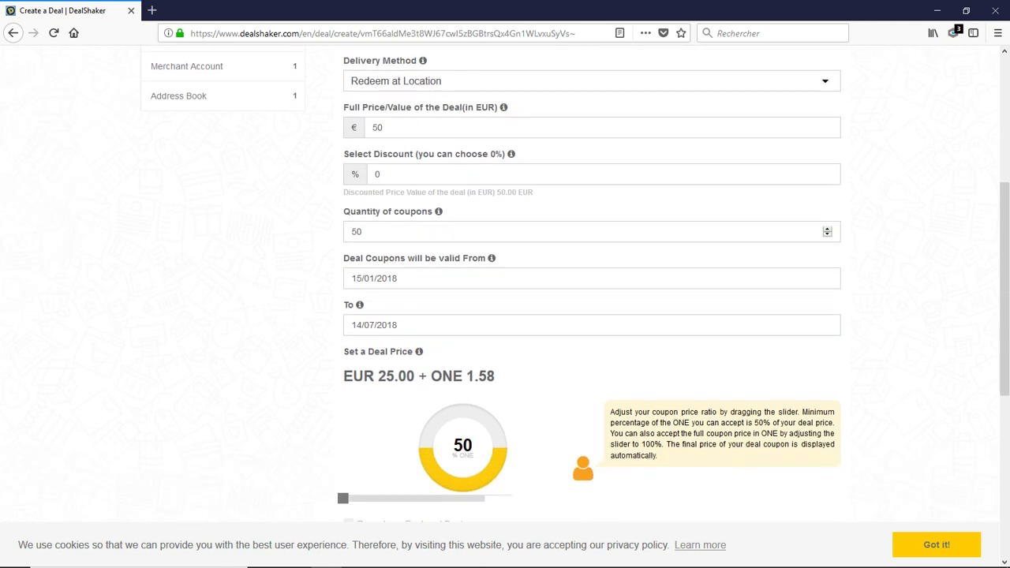
{"action": "scroll", "coordinate": [592, 284], "scroll_direction": "down", "scroll_amount": 4}
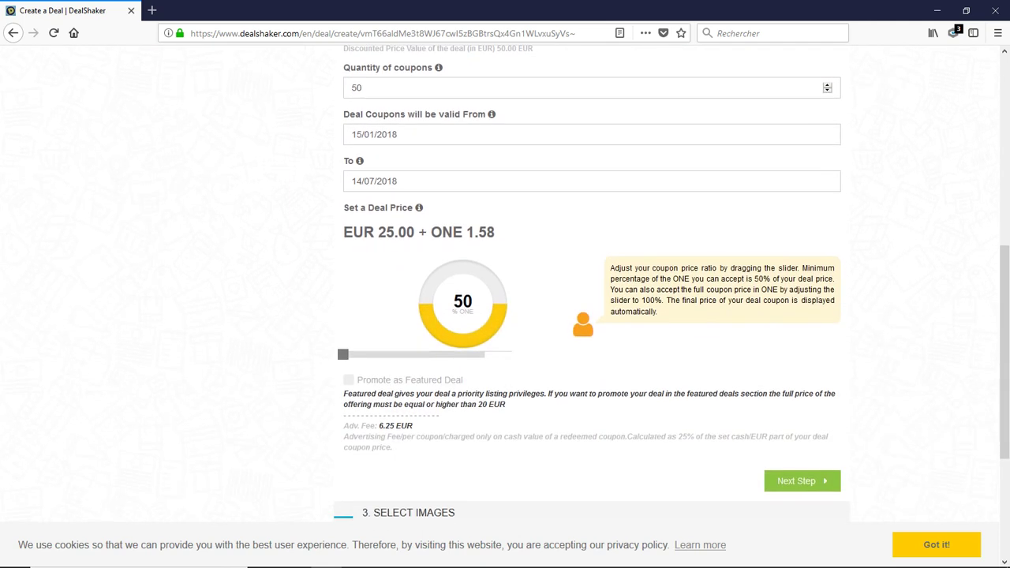
{"action": "left_click_drag", "start_coordinate": [342, 354], "coordinate": [582, 354]}
{"action": "scroll", "coordinate": [581, 355], "scroll_direction": "down", "scroll_amount": 6}
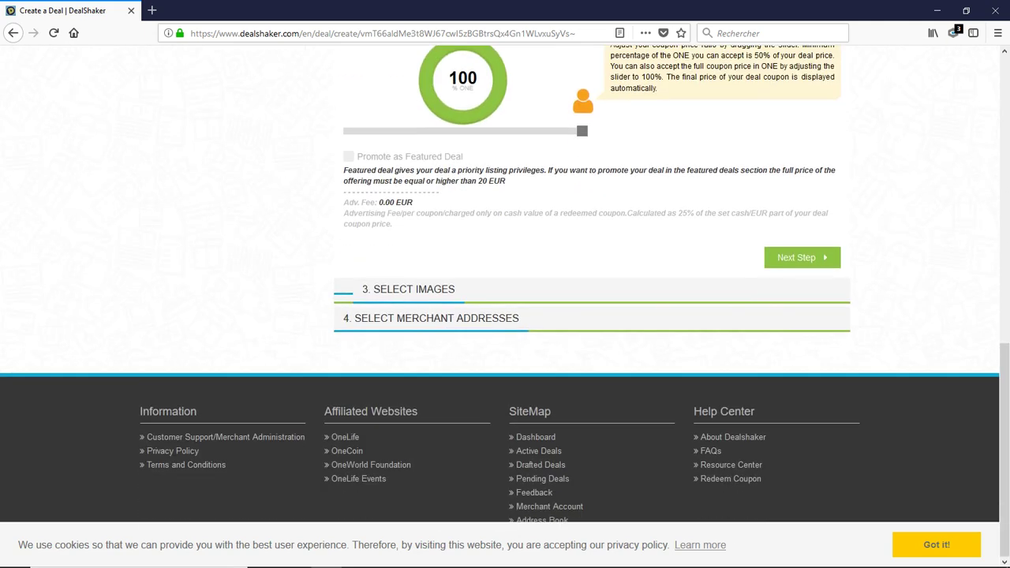
{"action": "left_click", "coordinate": [802, 258]}
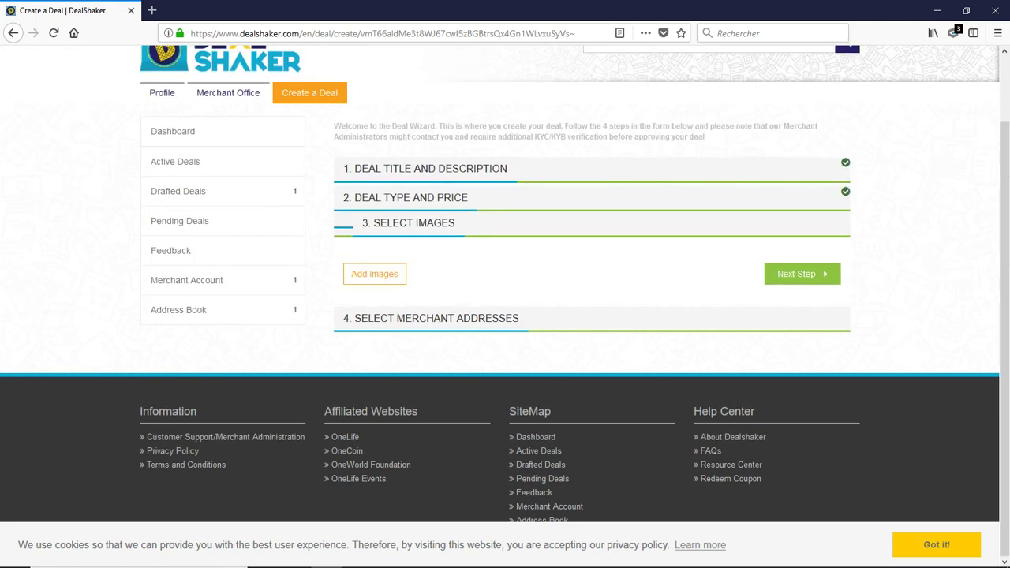
- Add the images HiRes.jpg, Architecture-Clip-Art-Store-Front-GraphicsFairy-1024x755.jpg and 716677e6b1112f5faac207f038413a64--data-boutiques.jpg to the deal
{"action": "left_click", "coordinate": [374, 274]}
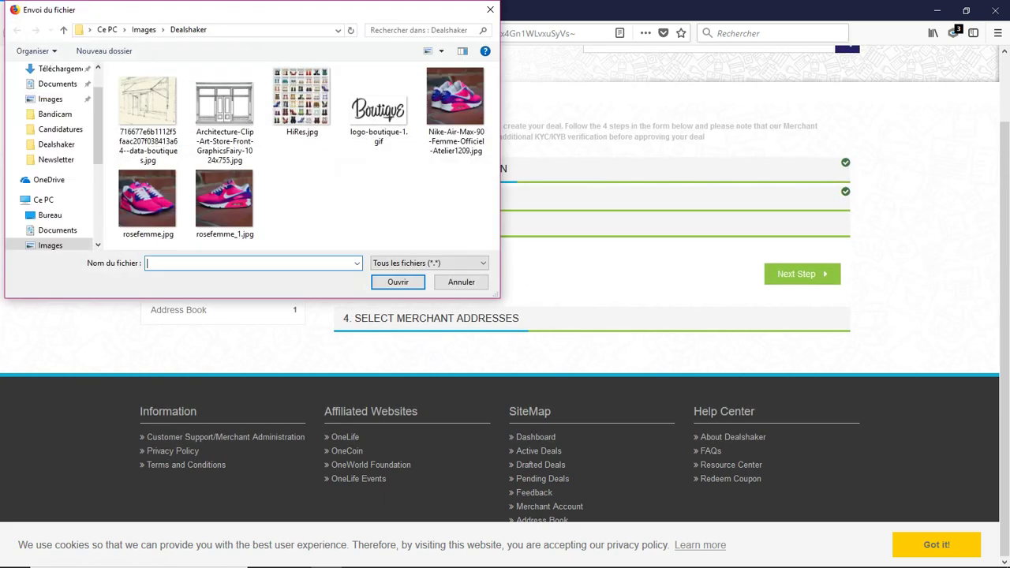
{"action": "left_click", "coordinate": [301, 99]}
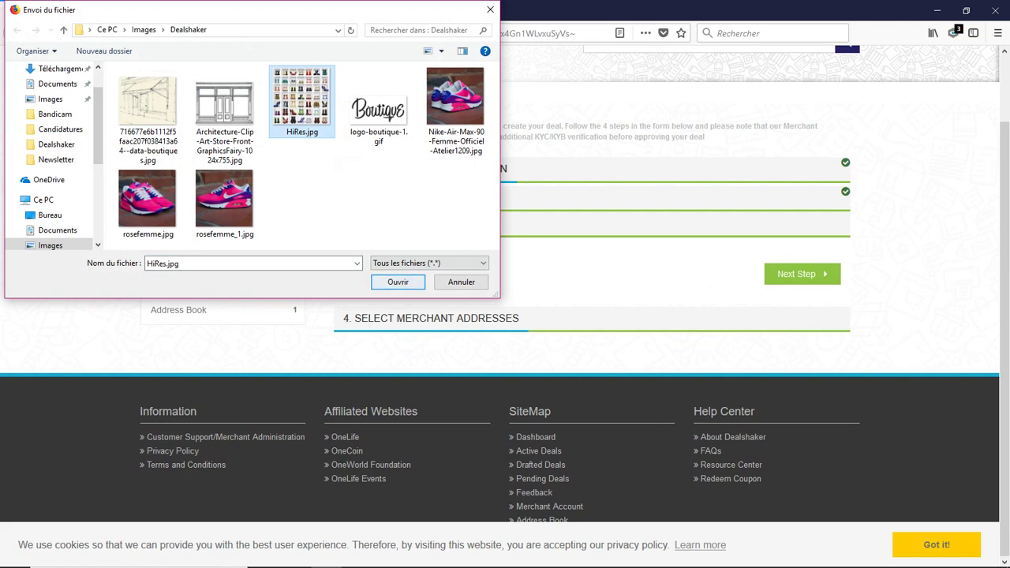
{"action": "left_click", "coordinate": [398, 282]}
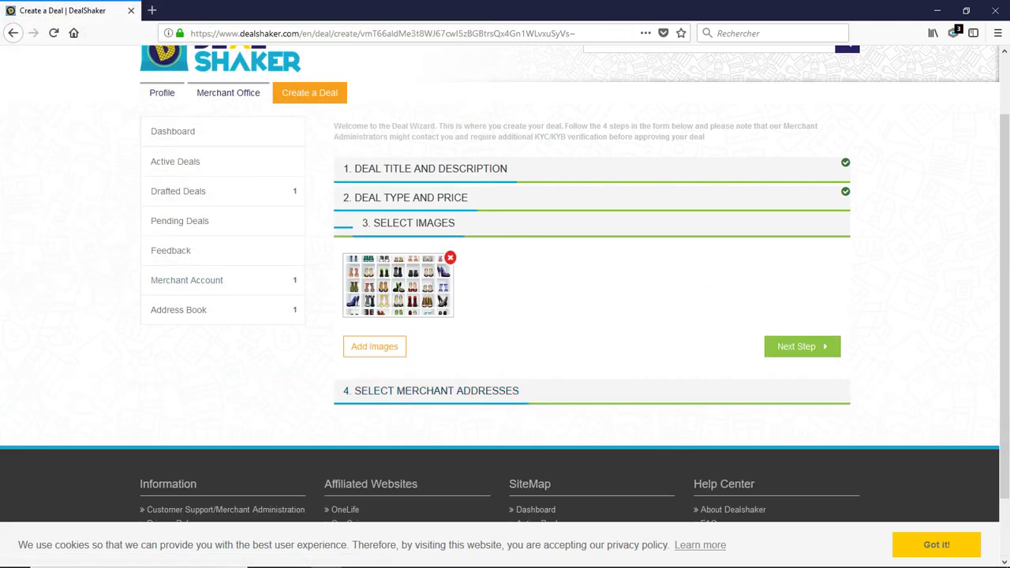
{"action": "left_click", "coordinate": [374, 346]}
{"action": "left_click", "coordinate": [224, 103]}
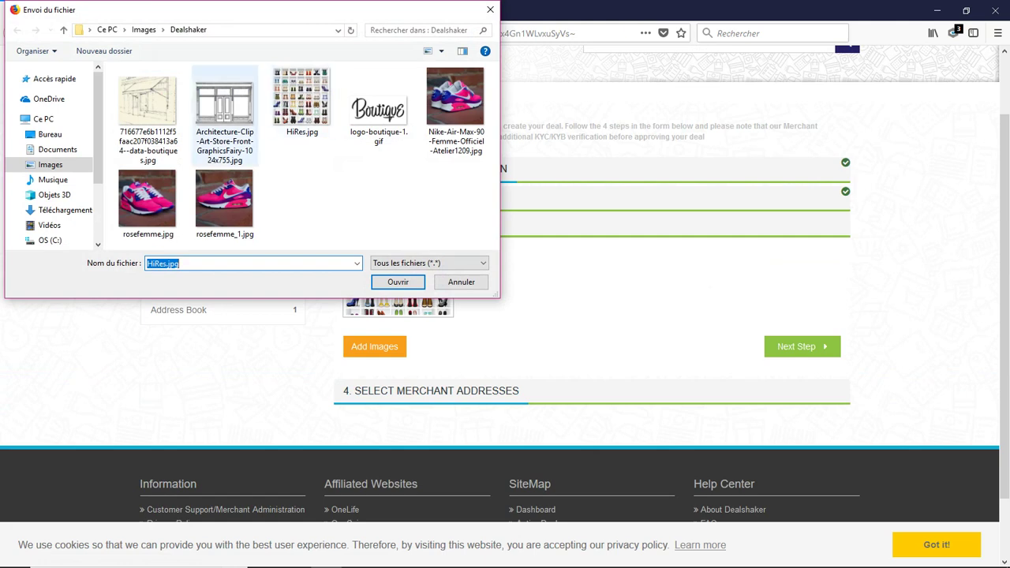
{"action": "left_click", "coordinate": [398, 281]}
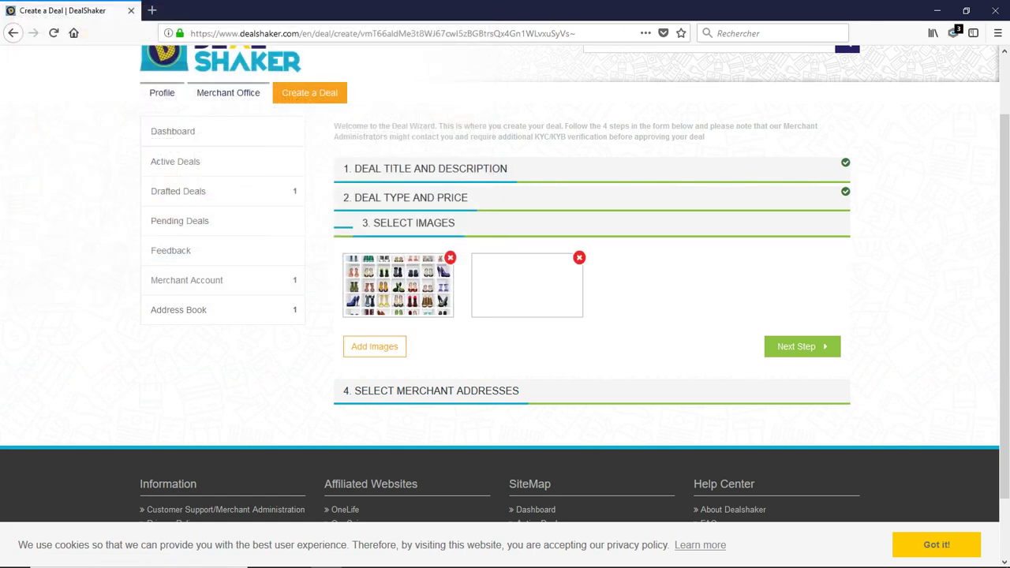
{"action": "left_click", "coordinate": [374, 347]}
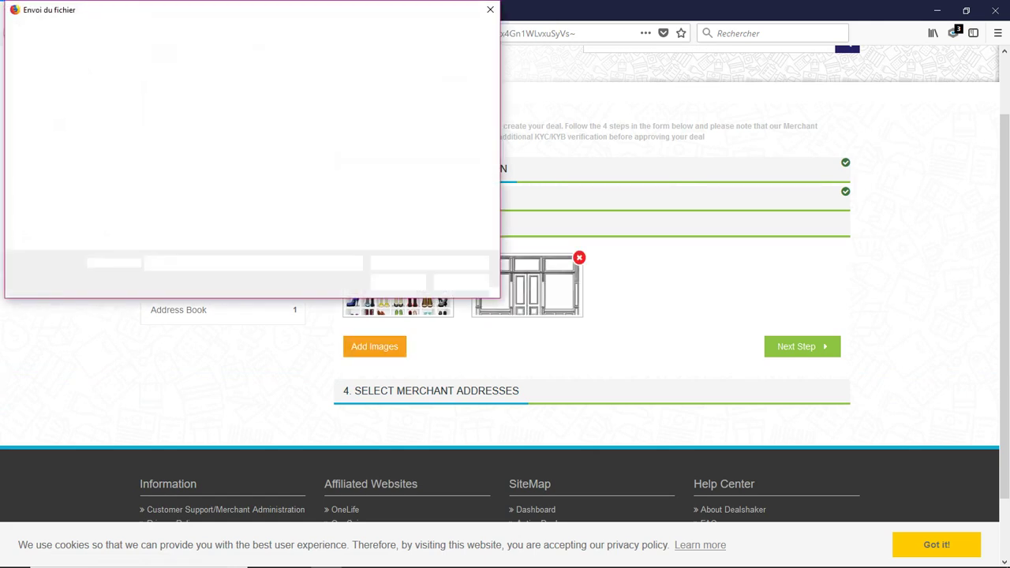
{"action": "left_click", "coordinate": [148, 103]}
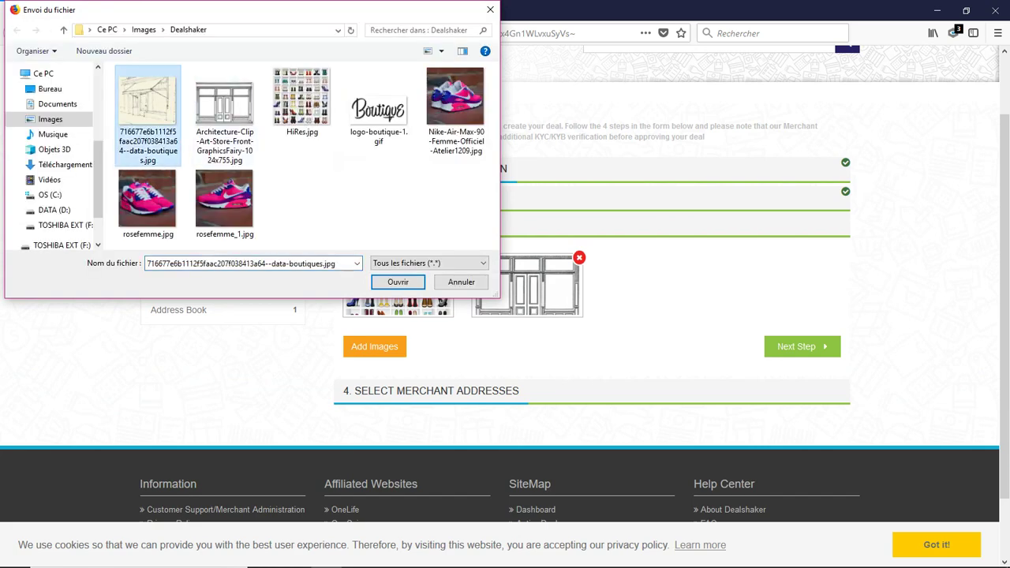
{"action": "left_click", "coordinate": [398, 281]}
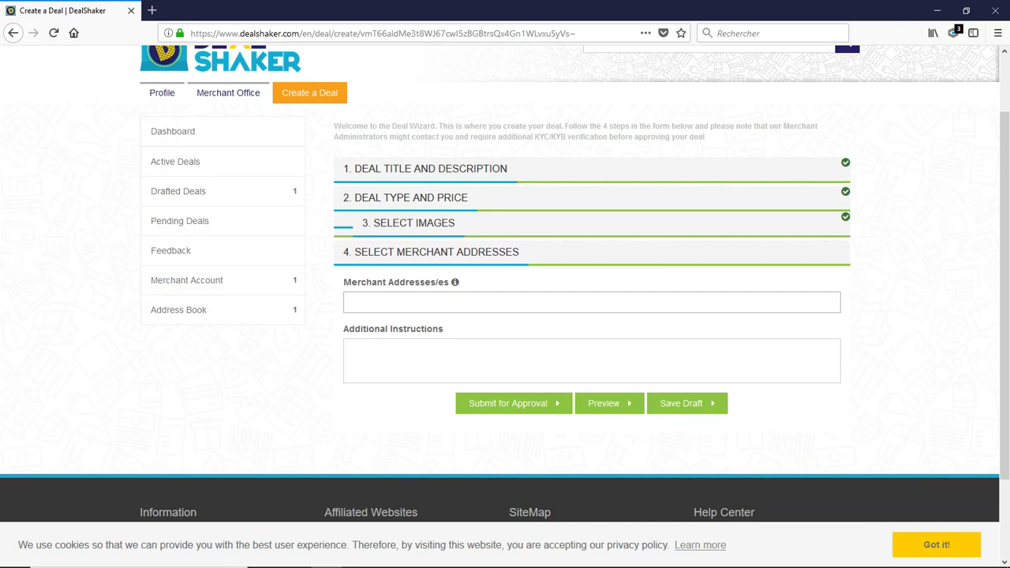
- Save the deal as a draft with the Boutique de Sophie address and the pasted instructions "Notre magasin est situé dans la Galerie Commerciale, côté Fnac."
{"action": "left_click", "coordinate": [592, 302]}
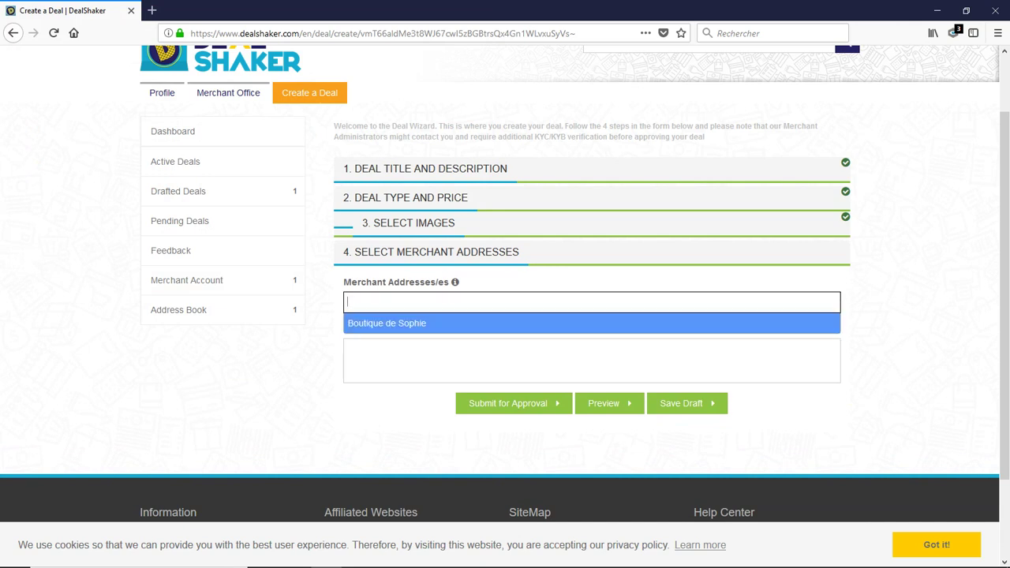
{"action": "key", "text": "Return"}
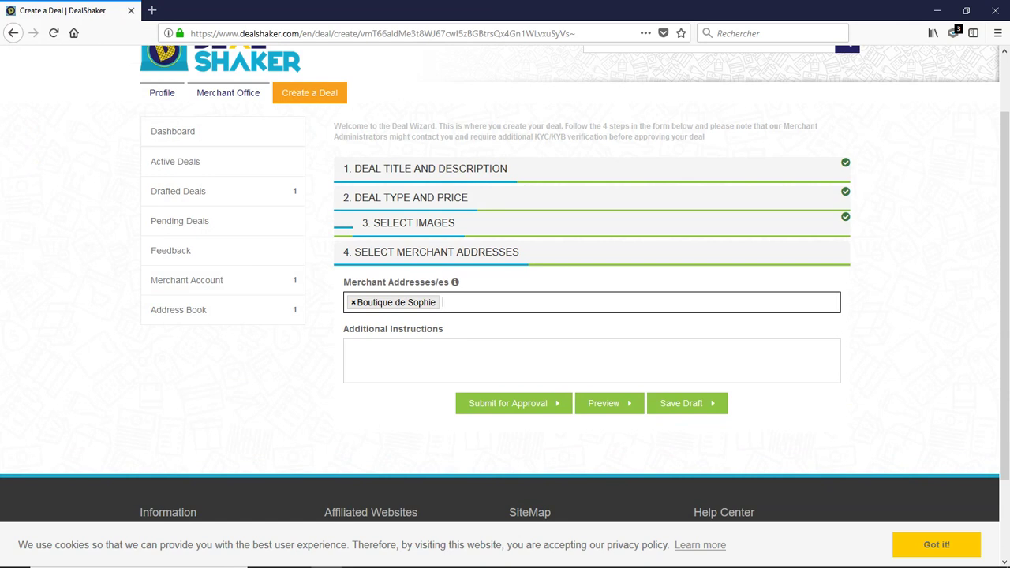
{"action": "left_click", "coordinate": [418, 360]}
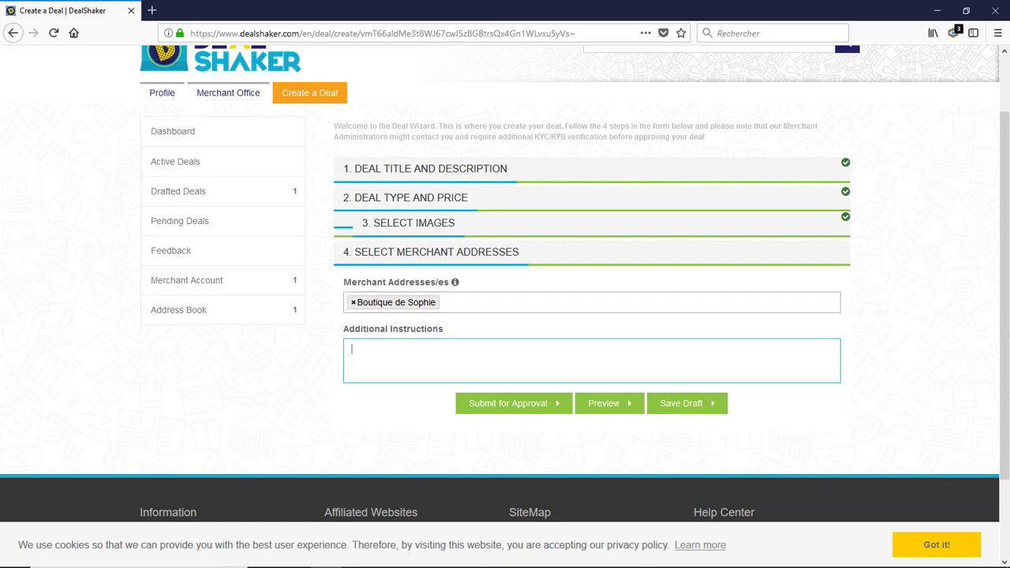
{"action": "right_click", "coordinate": [417, 360]}
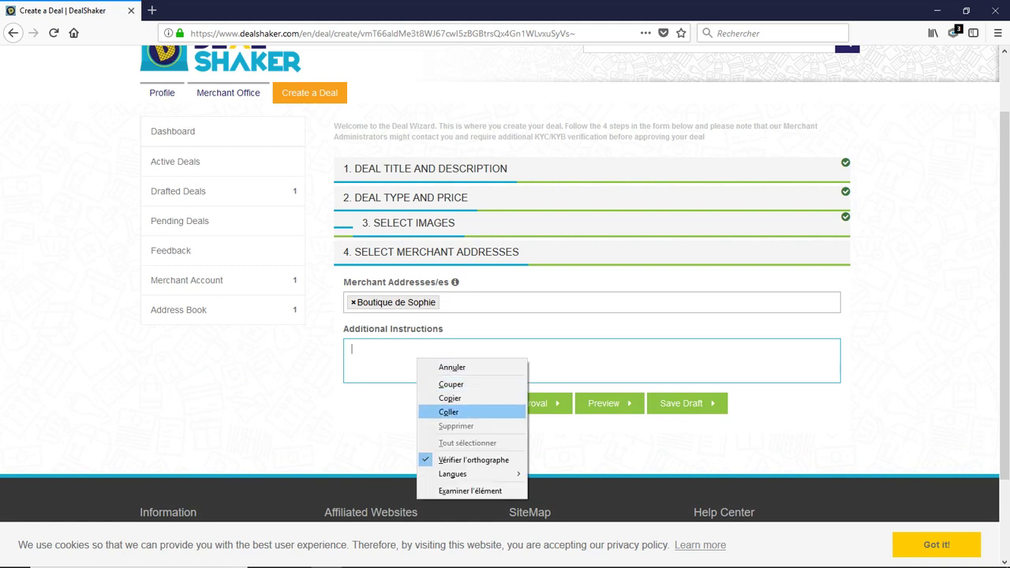
{"action": "left_click", "coordinate": [448, 412]}
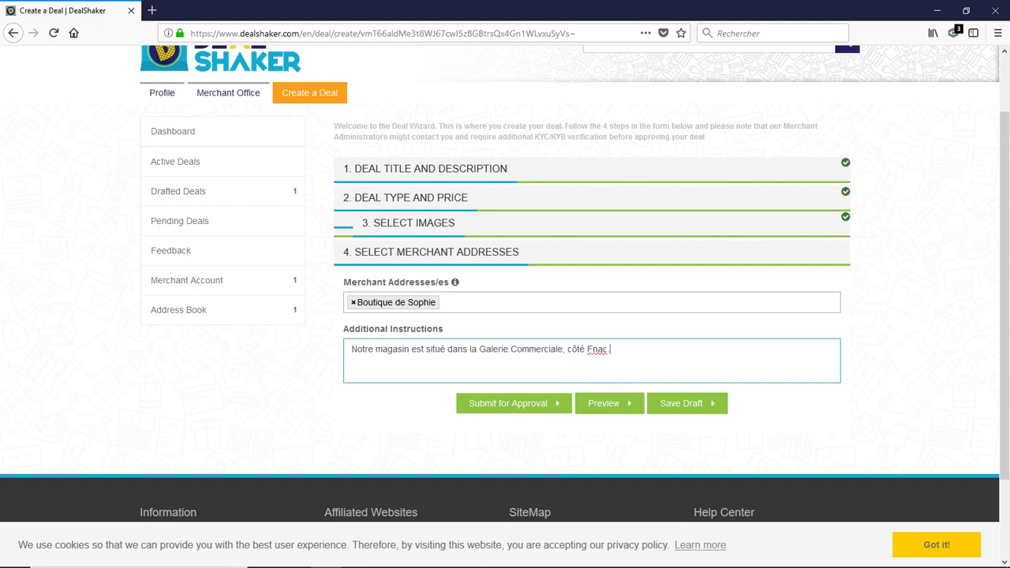
{"action": "left_click", "coordinate": [686, 404]}
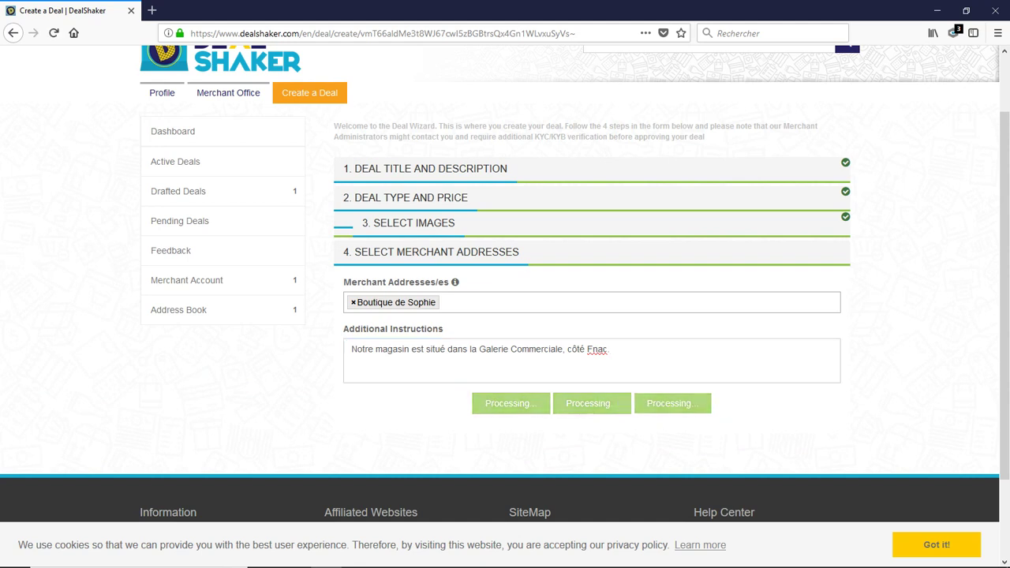